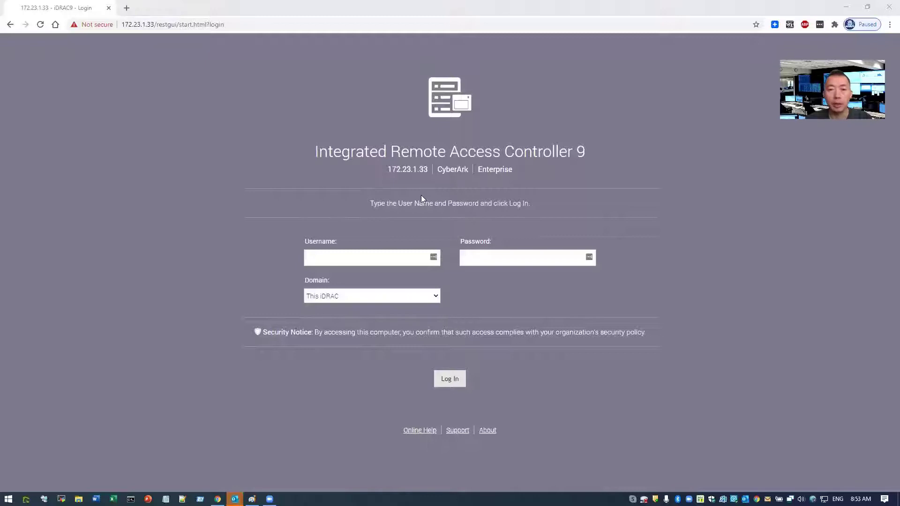
Log in to iDRAC9 with username root and the administrator password.
left_click(335, 258)
type("r")
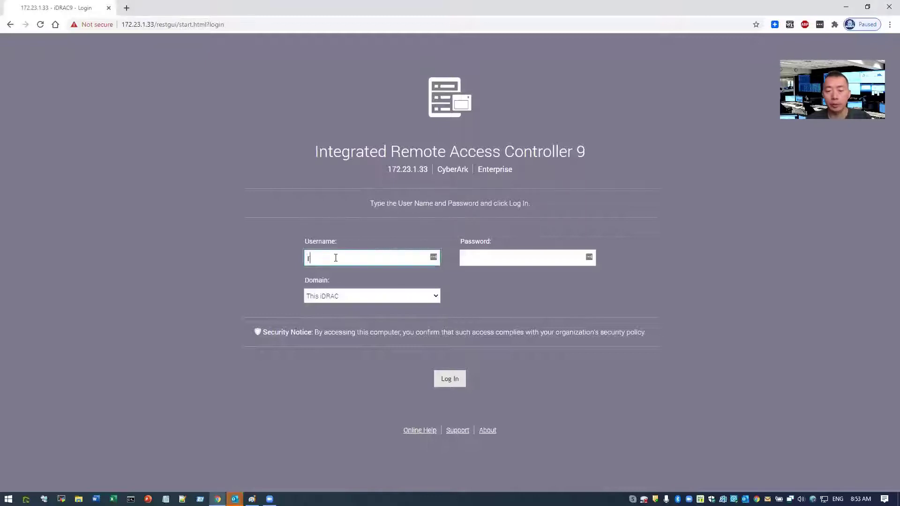
type("oot")
key("Tab")
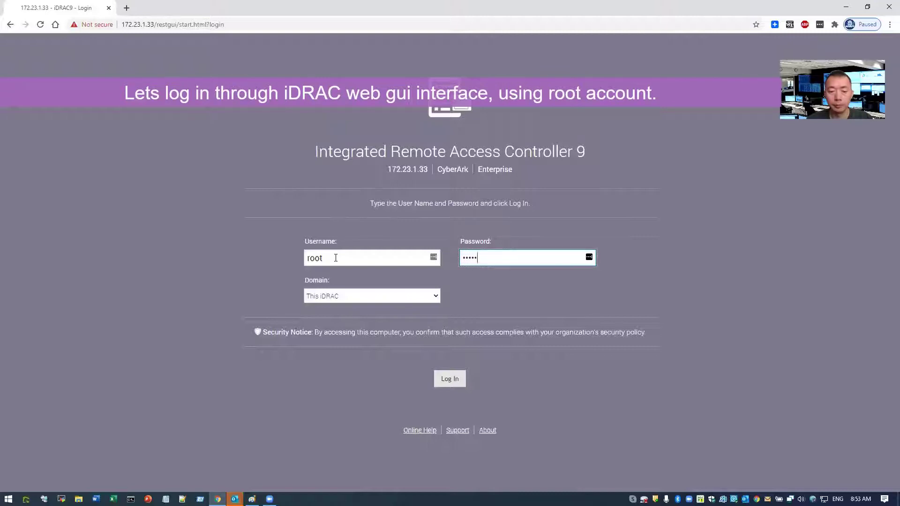
type("********")
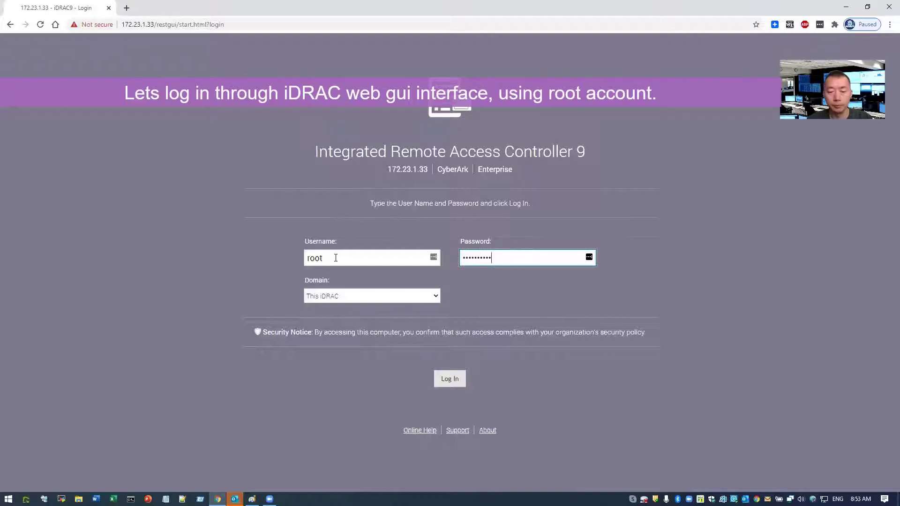
key("Return")
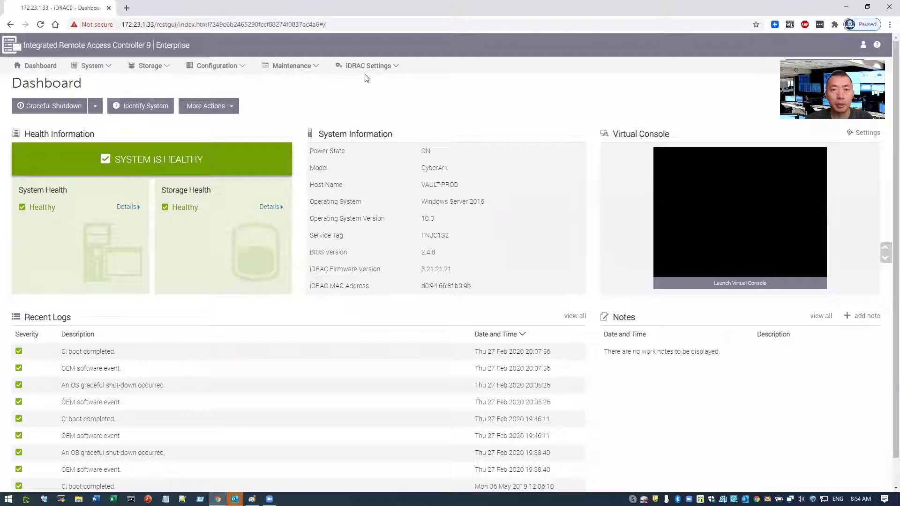
Check firmware version 3.21.21.21 in iDRAC Settings, then open Maintenance > System Update manual update.
left_click(381, 68)
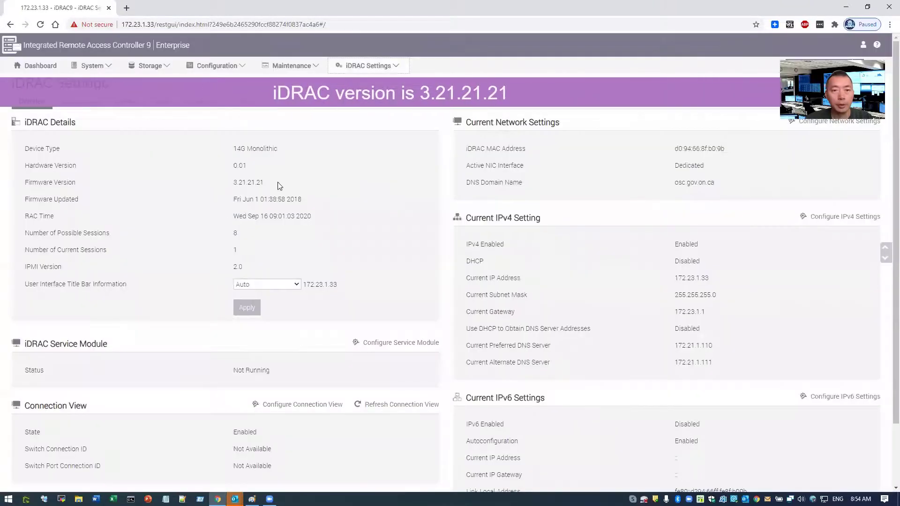
left_click_drag(264, 184, 230, 187)
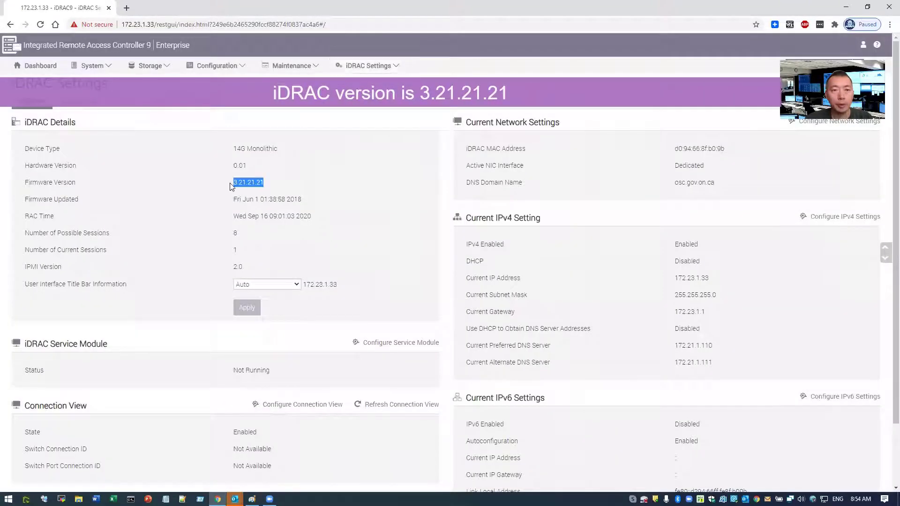
left_click(267, 187)
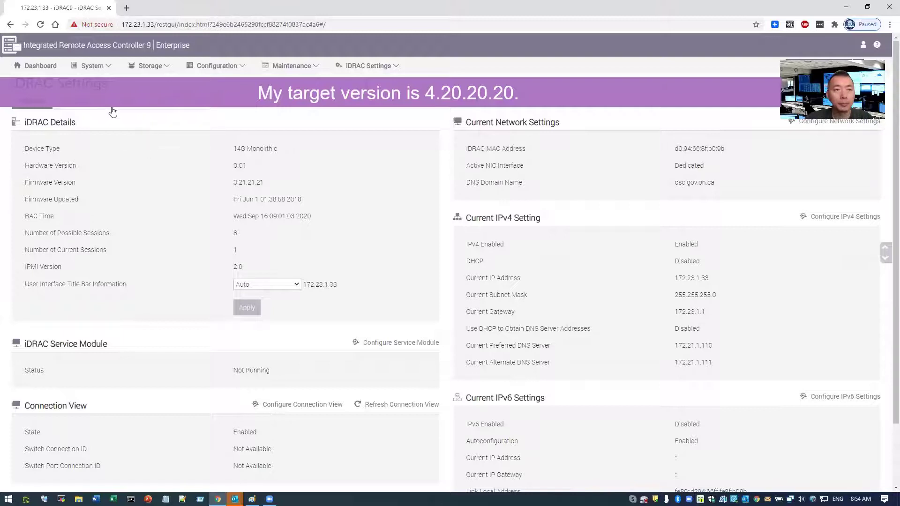
left_click(285, 70)
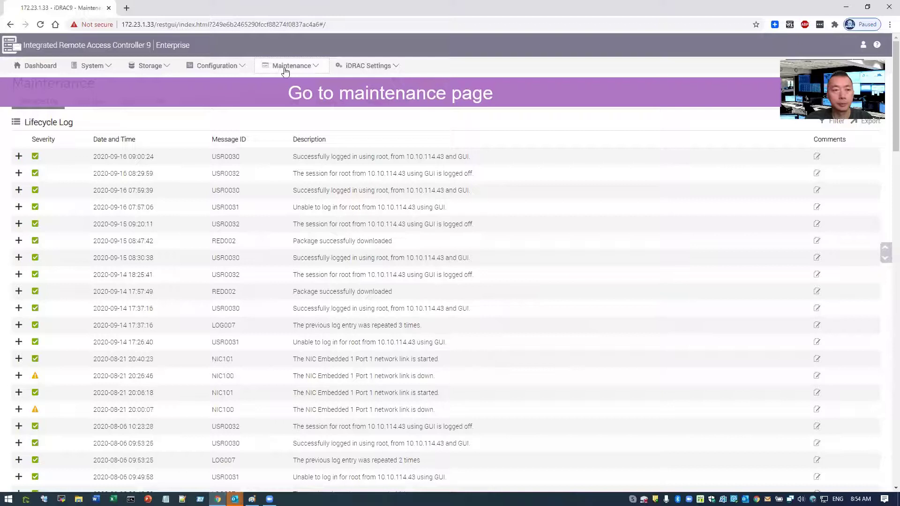
left_click(146, 104)
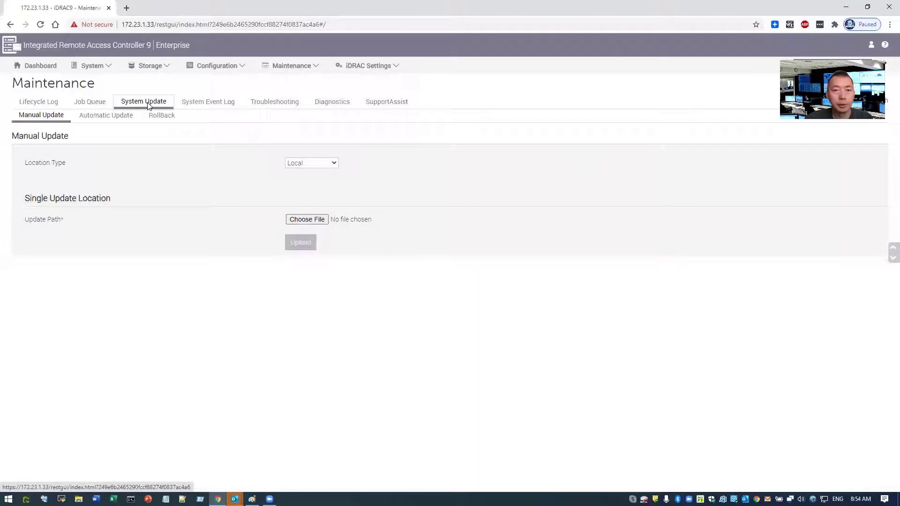
Search Google for '4.20.20.20 idrac' in a new browser tab.
left_click(126, 8)
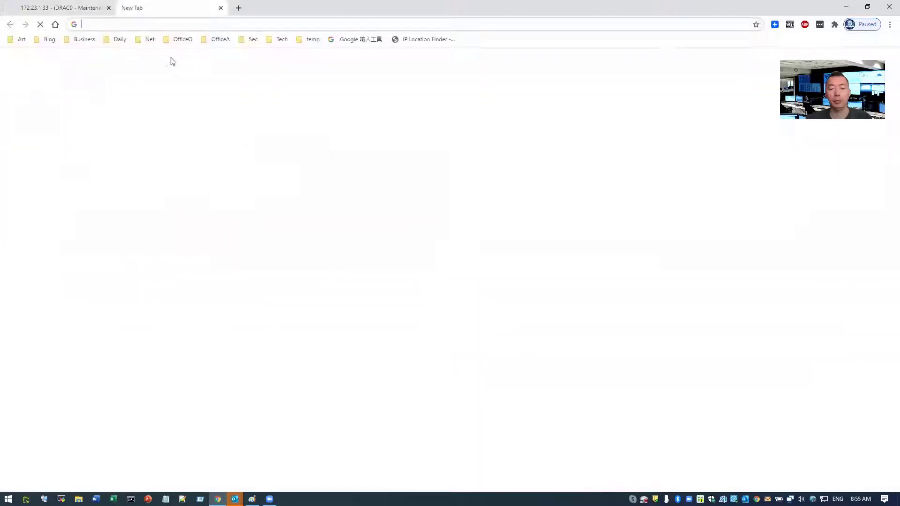
type("4.20.20")
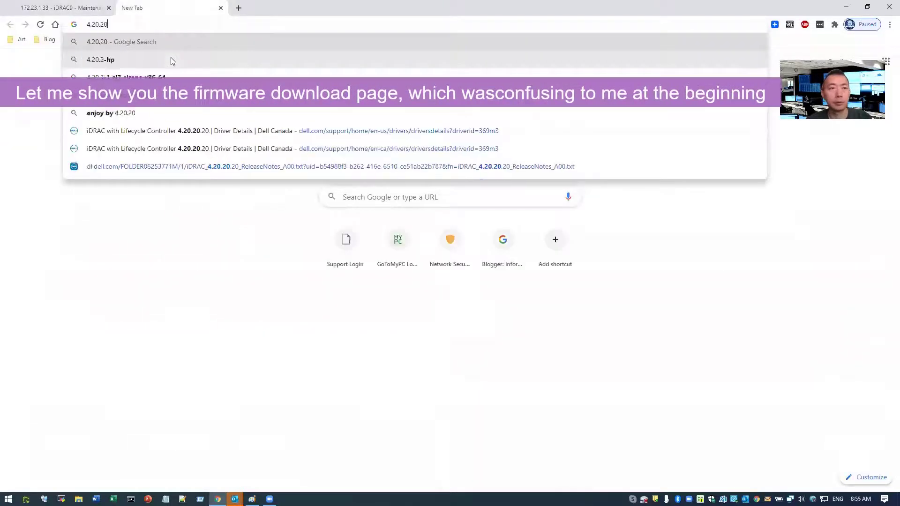
type(".20 idr")
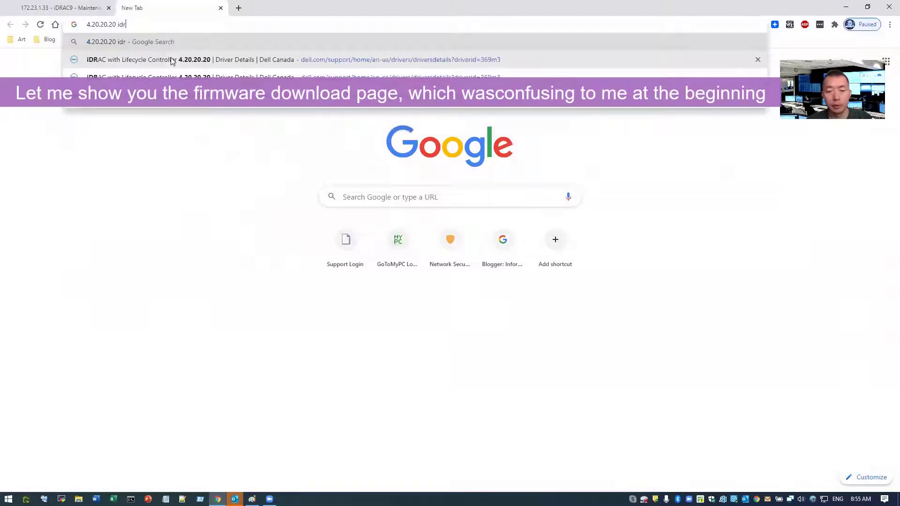
type("ac")
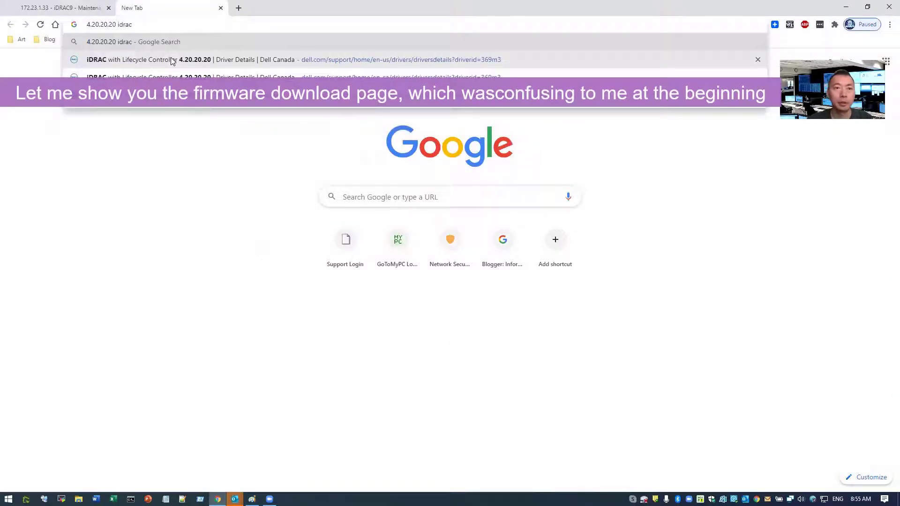
left_click(171, 49)
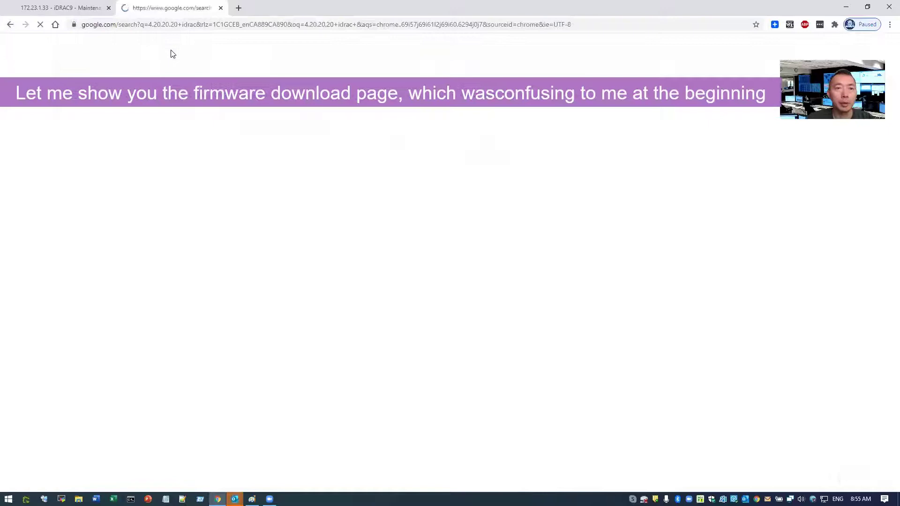
Open Dell's 4.20.20.20 driver page and inspect the iDRAC_4.20.20.20_A00.exe file name under Available formats.
left_click(194, 132)
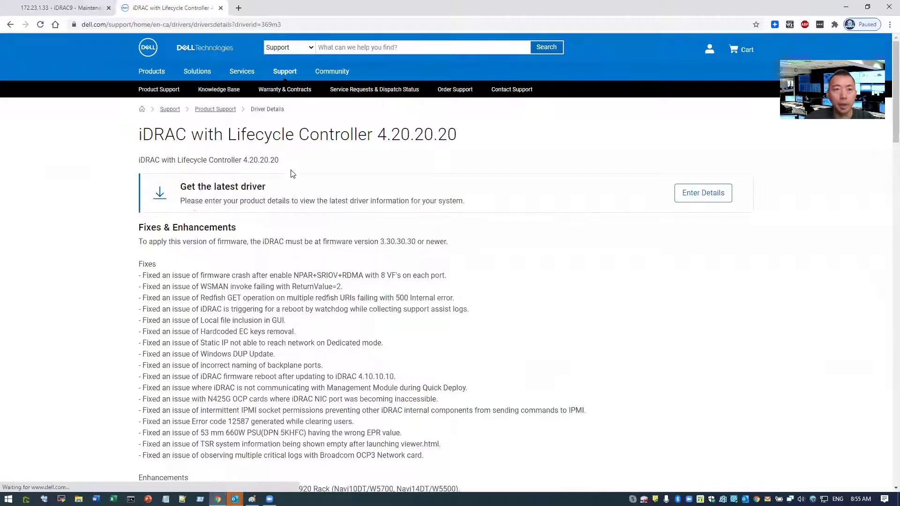
scroll(291, 173, "down", 13)
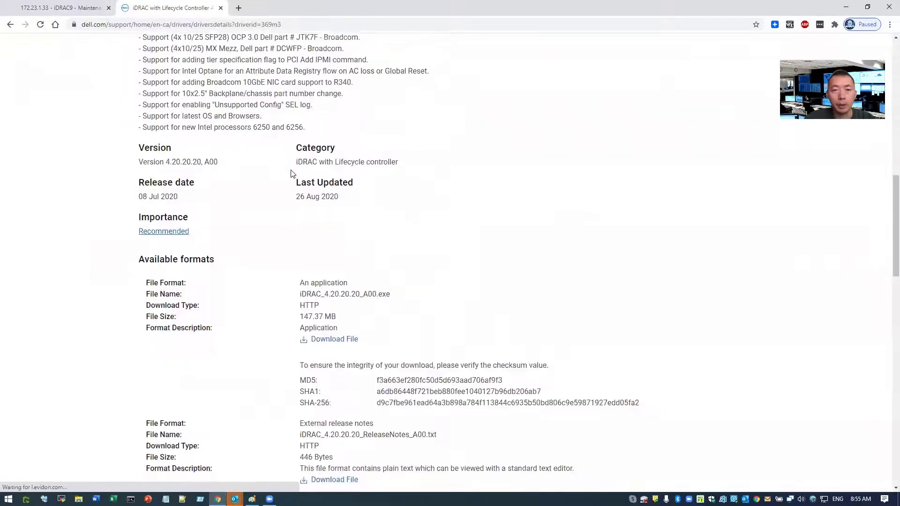
scroll(290, 174, "down", 3)
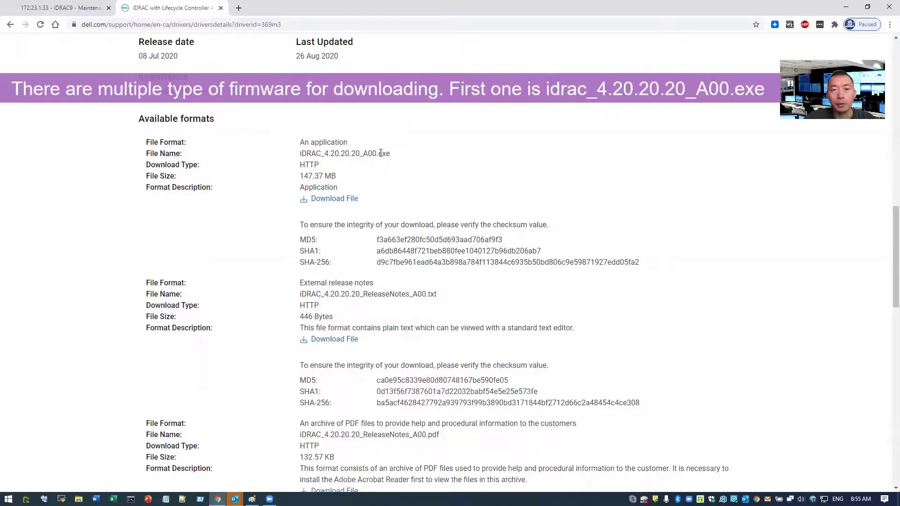
left_click_drag(392, 155, 302, 156)
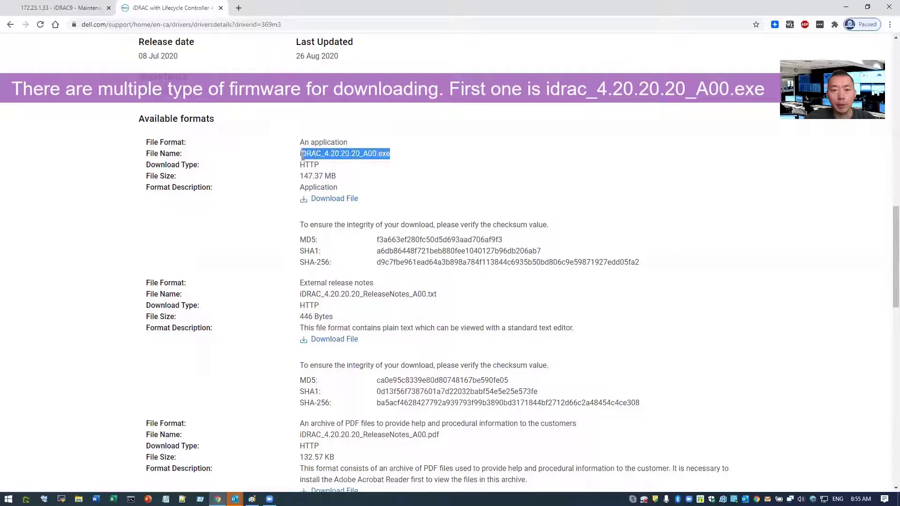
left_click(391, 163)
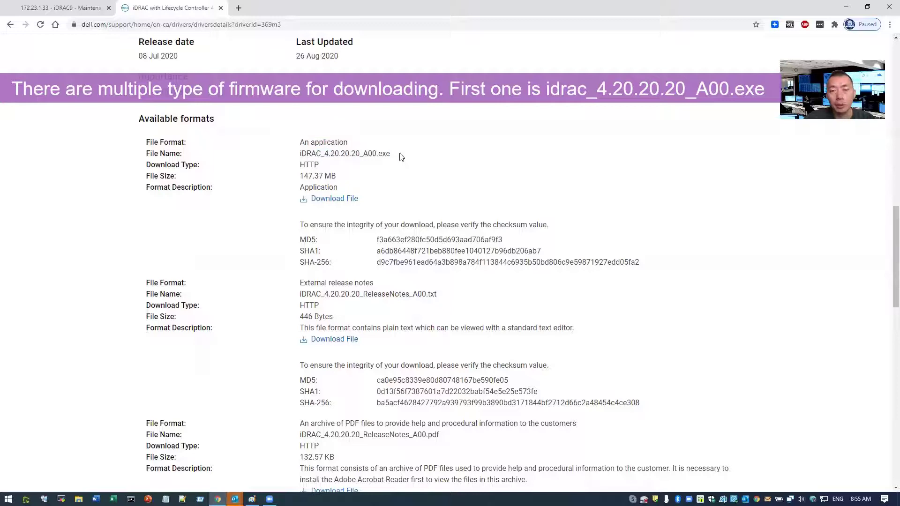
left_click_drag(392, 155, 283, 154)
left_click(319, 155)
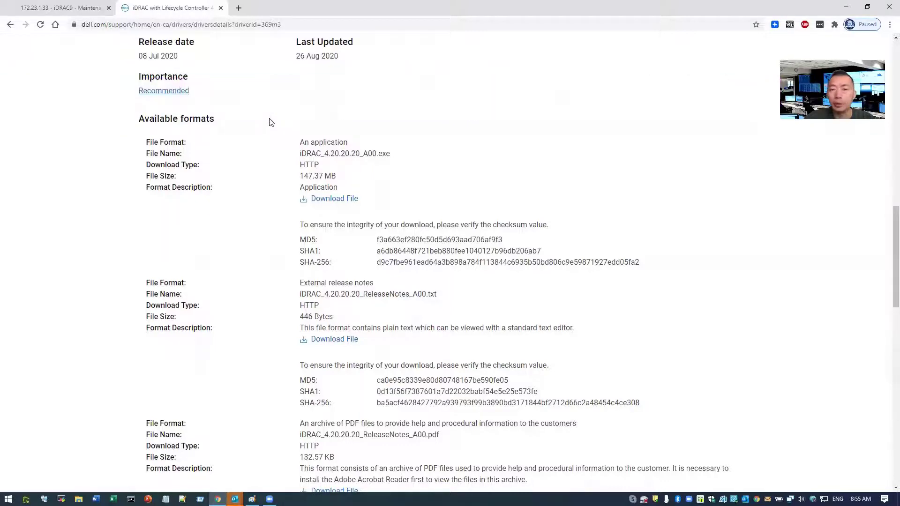
Recheck the exe file's version on the Dell page, then return to iDRAC's Manual Update page.
left_click(72, 9)
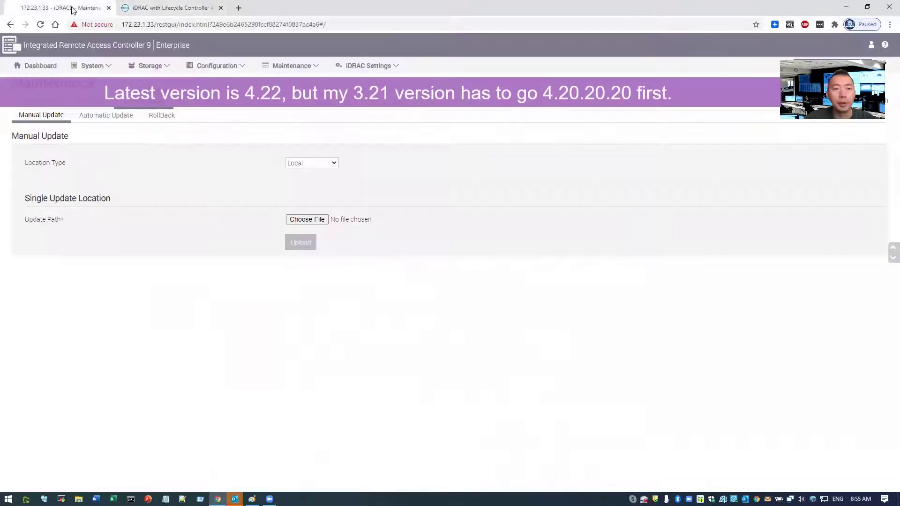
left_click(146, 10)
left_click_drag(321, 154, 402, 156)
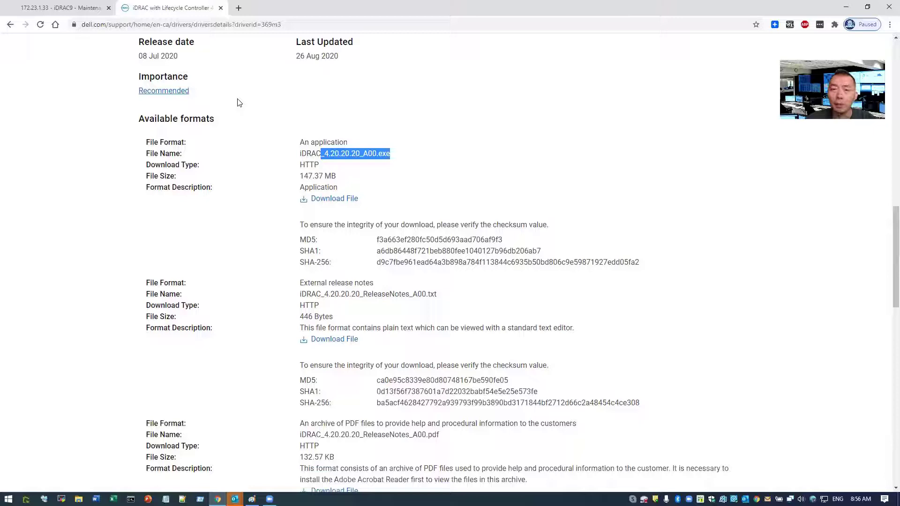
left_click(74, 10)
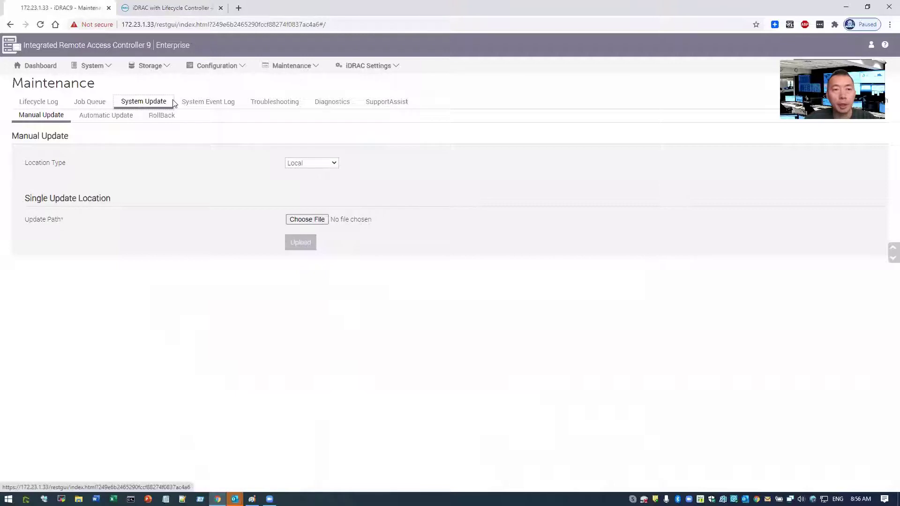
Upload iDRAC_4.20.20.20_A00 (1).exe to iDRAC and select the listed update package.
left_click(307, 220)
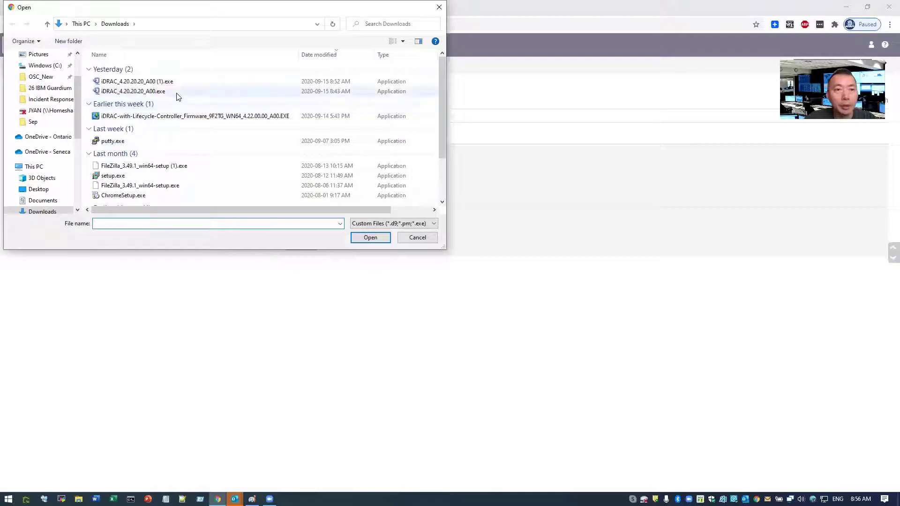
left_click(178, 83)
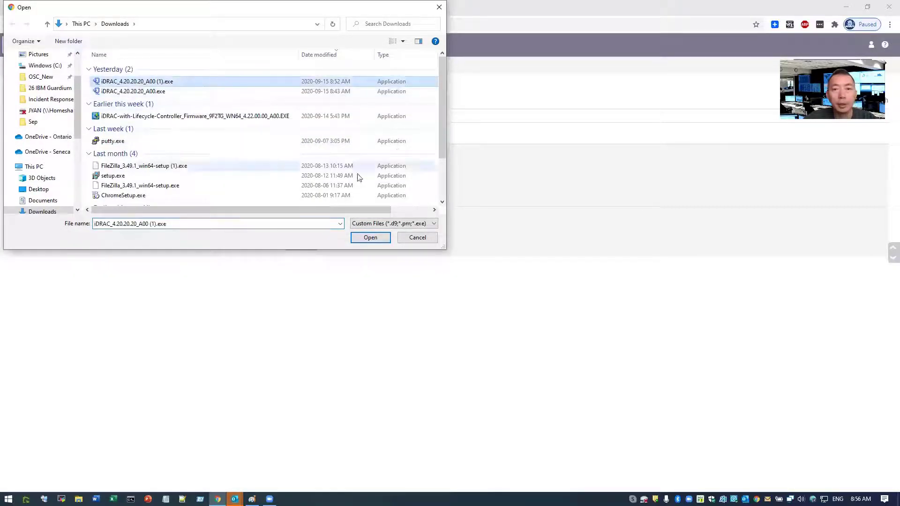
left_click(369, 236)
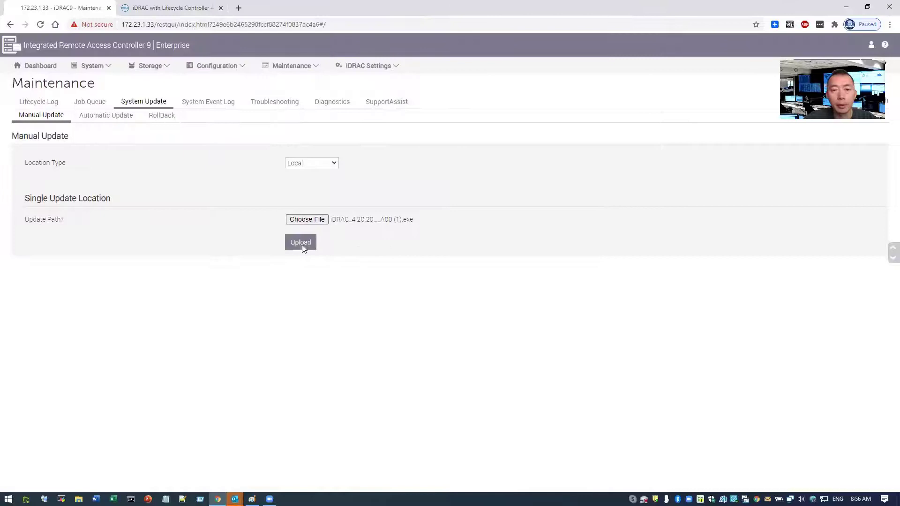
left_click(300, 243)
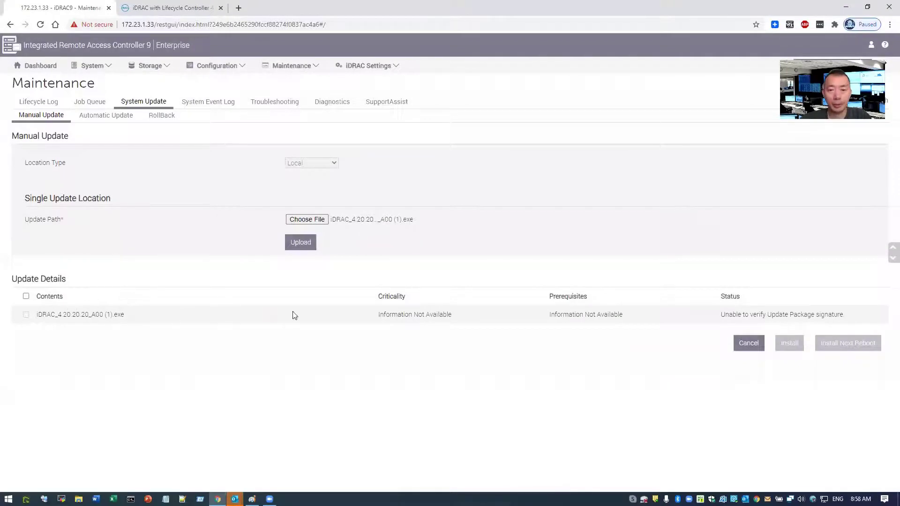
left_click(25, 297)
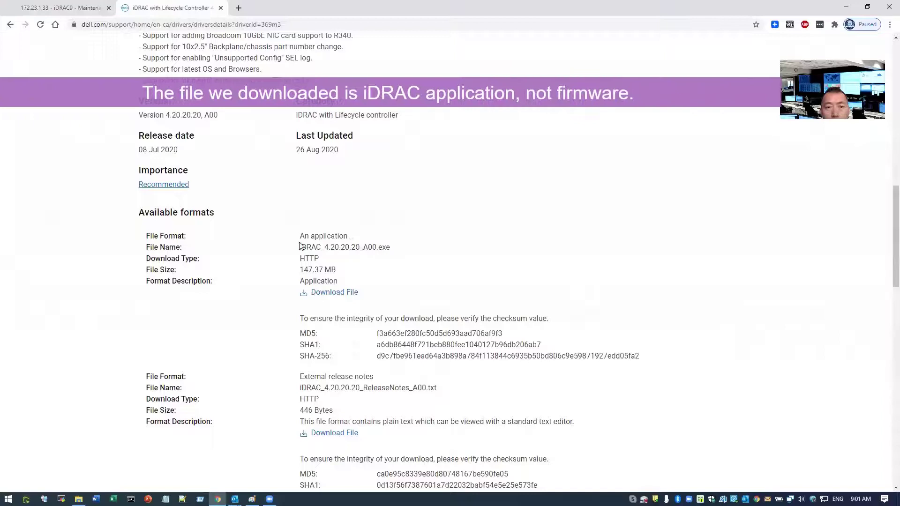
Download the WN64 Lifecycle Controller 4.20.20.20 firmware EXE (158.47 MB) from Dell's driver page.
left_click_drag(299, 247, 418, 265)
left_click(406, 262)
scroll(396, 255, "down", 9)
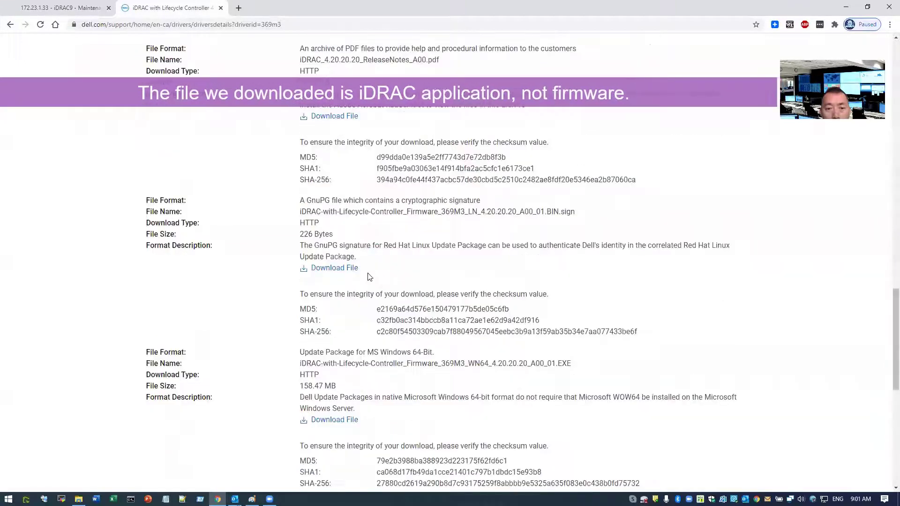
scroll(337, 314, "down", 2)
left_click_drag(303, 319, 586, 319)
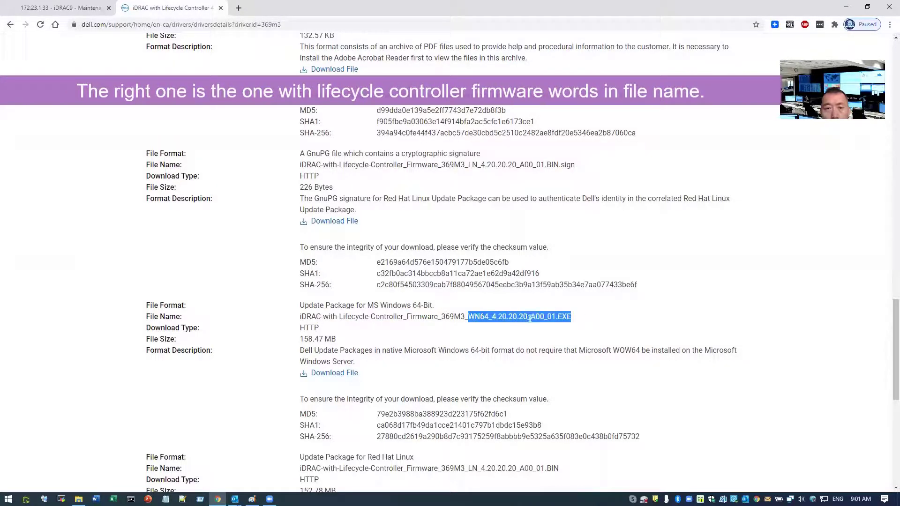
left_click(335, 374)
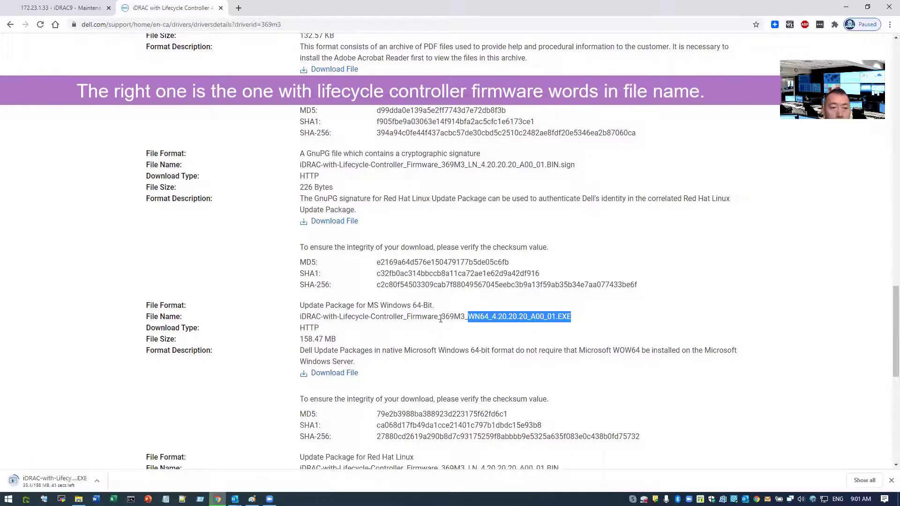
left_click(416, 276)
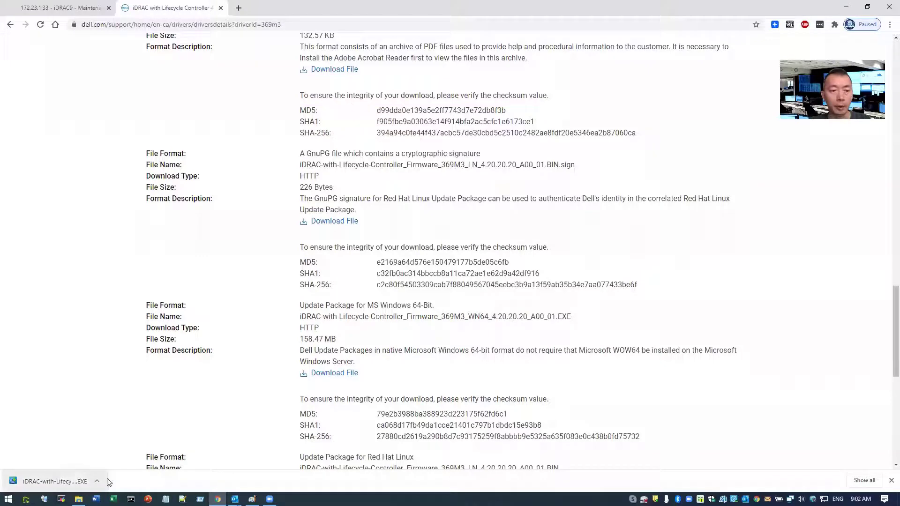
Upload the downloaded 369M3 WN64 Lifecycle Controller firmware EXE through iDRAC's Manual Update.
left_click(70, 7)
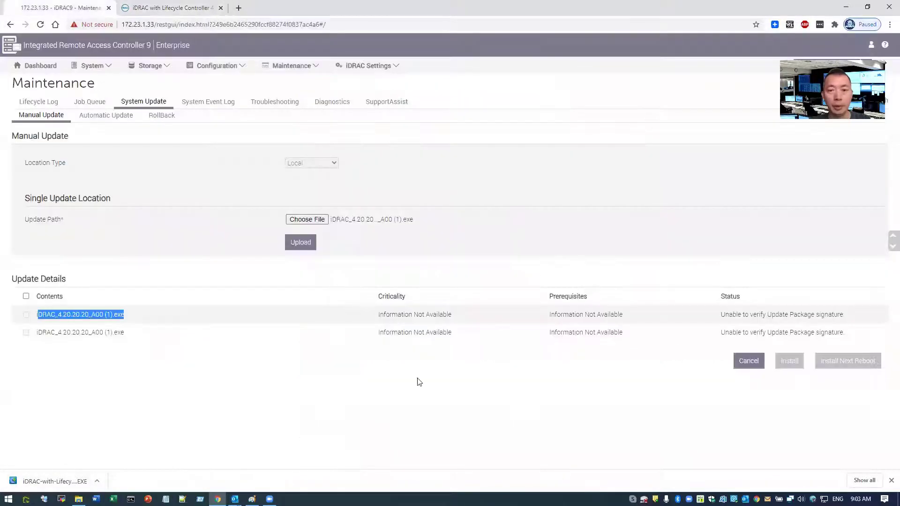
left_click(316, 223)
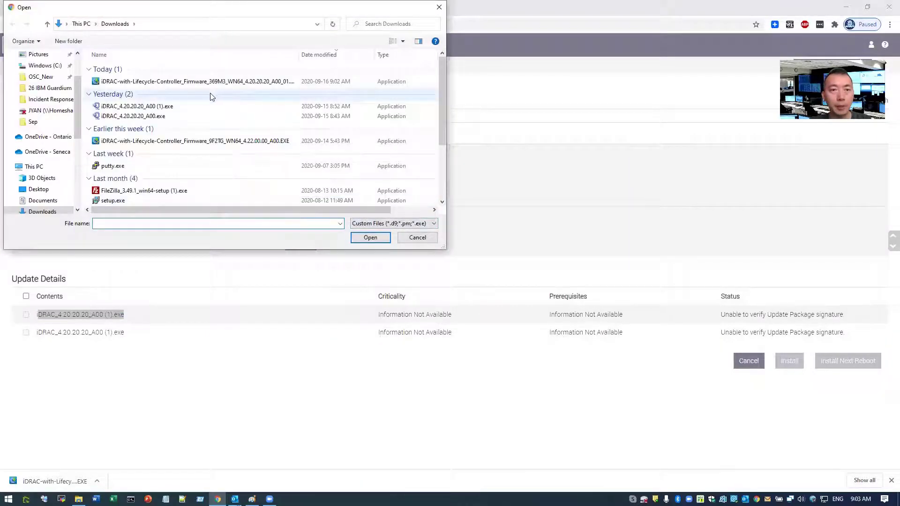
double_click(200, 81)
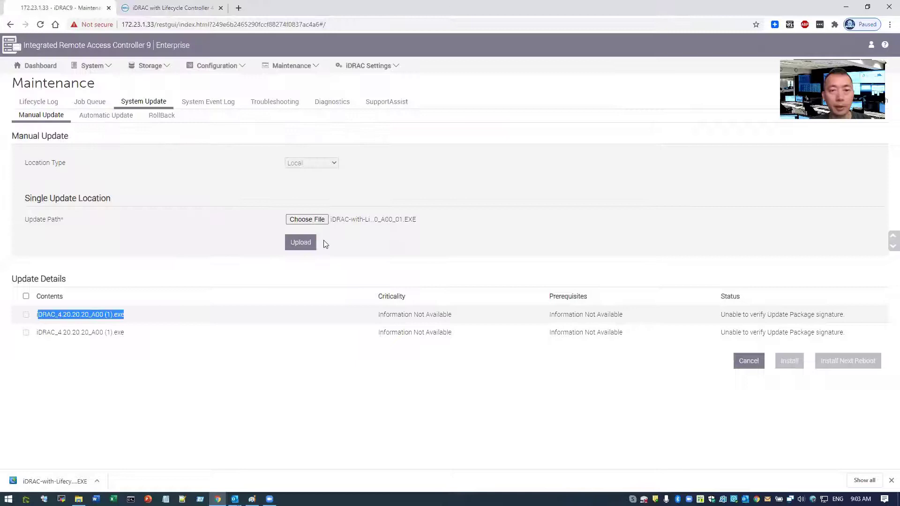
left_click(300, 243)
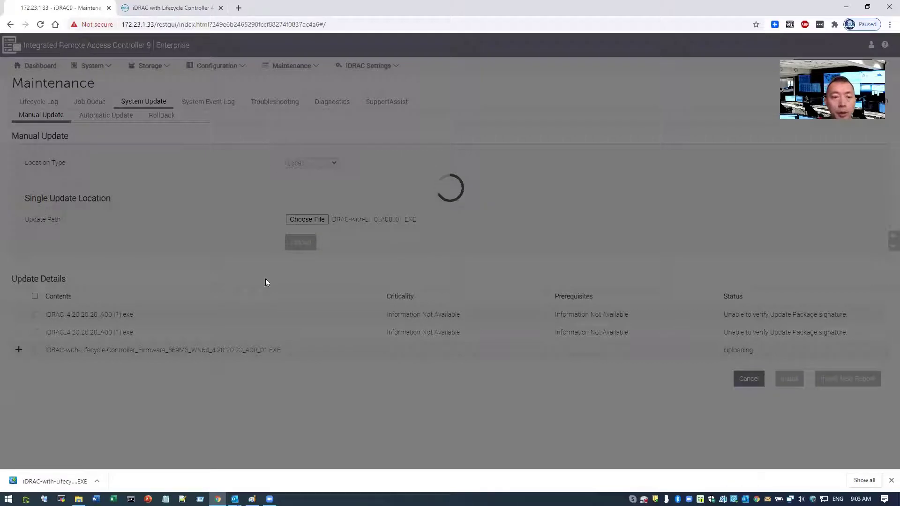
left_click(174, 8)
scroll(320, 162, "up", 12)
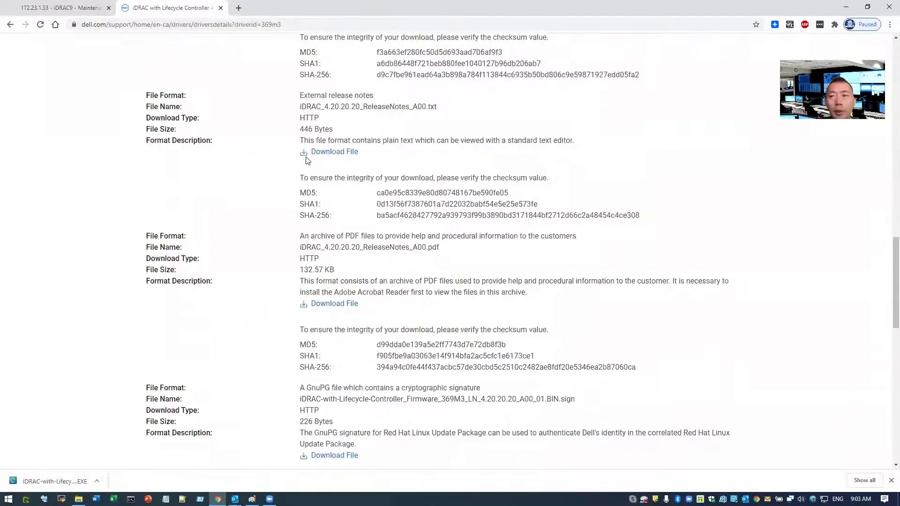
scroll(288, 162, "up", 15)
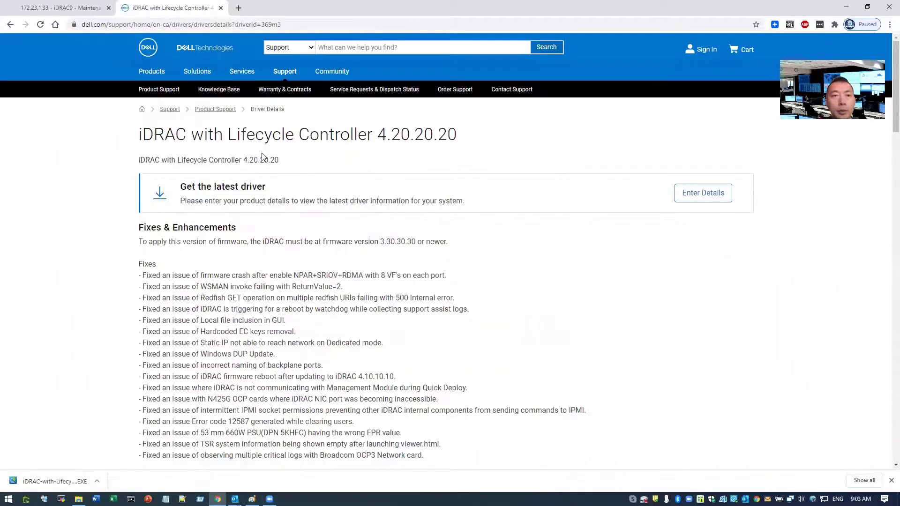
scroll(235, 133, "down", 1)
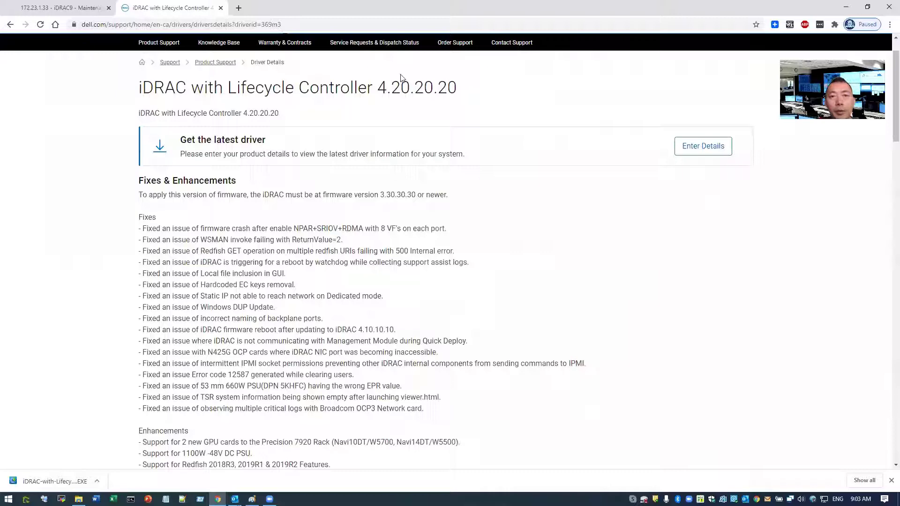
left_click_drag(379, 88, 486, 90)
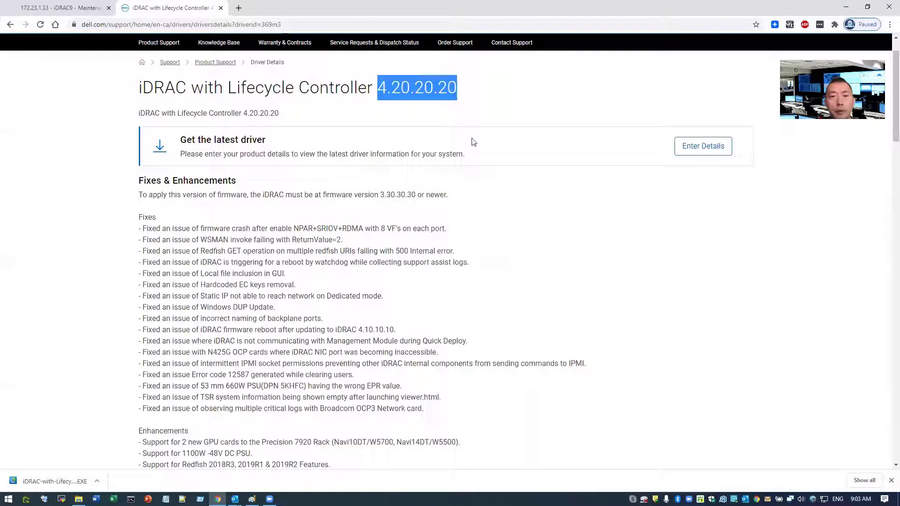
scroll(426, 185, "down", 1)
scroll(427, 186, "down", 17)
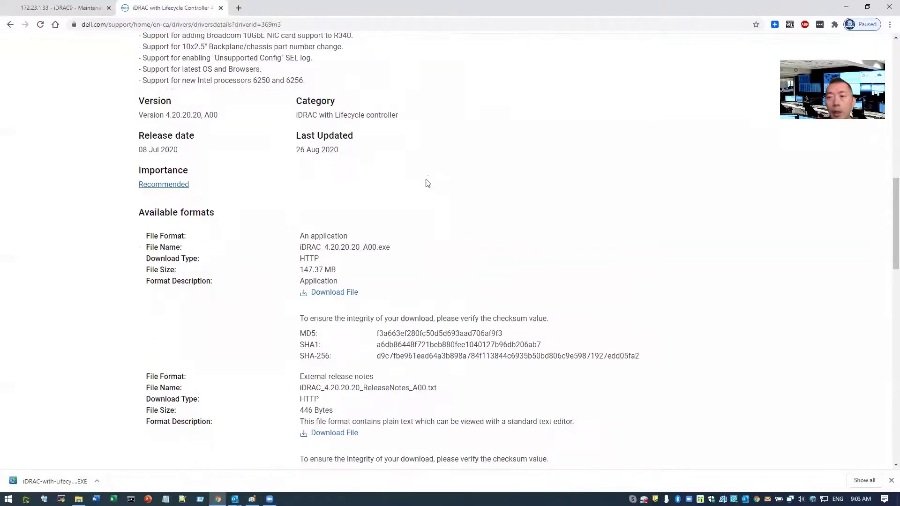
scroll(426, 183, "down", 3)
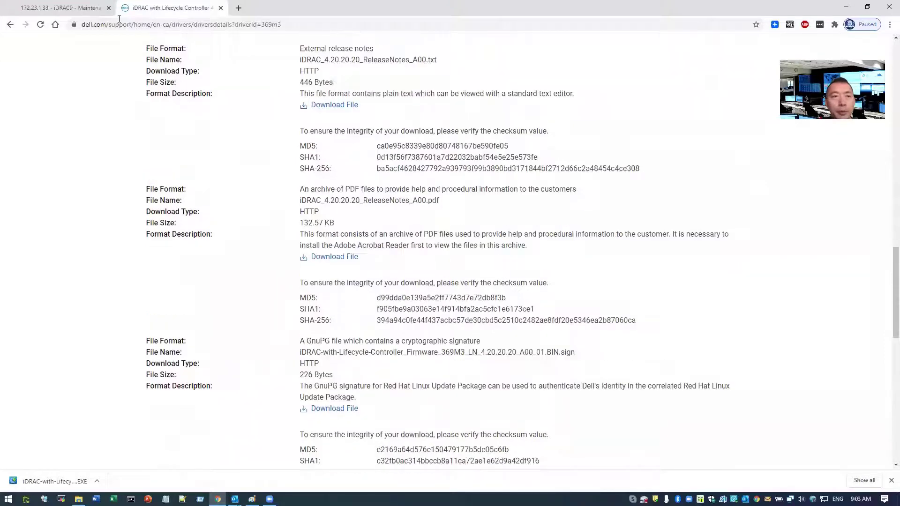
key("ctrl+shift+Tab")
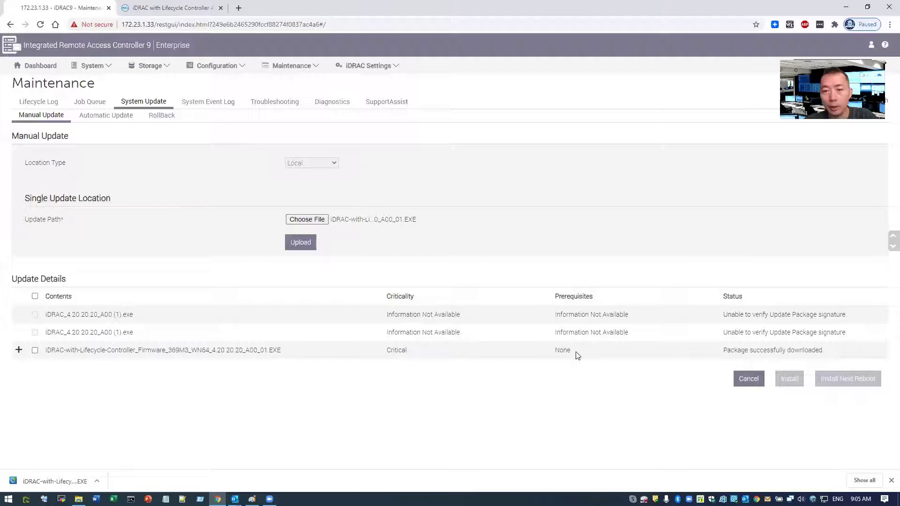
Expand the package row to show current version 3.21.21.21 and available 4.20.20.20.
left_click(18, 352)
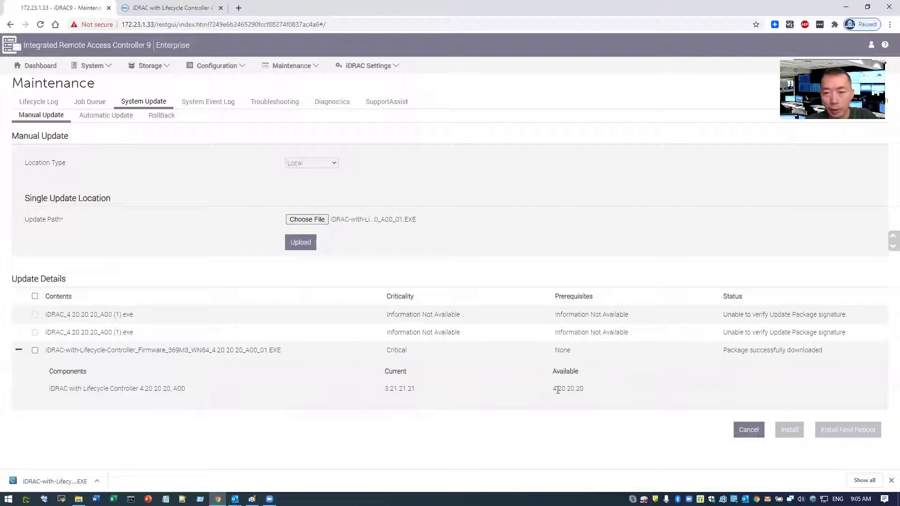
Select the Lifecycle Controller 4.20.20.20 package and install it.
left_click(35, 351)
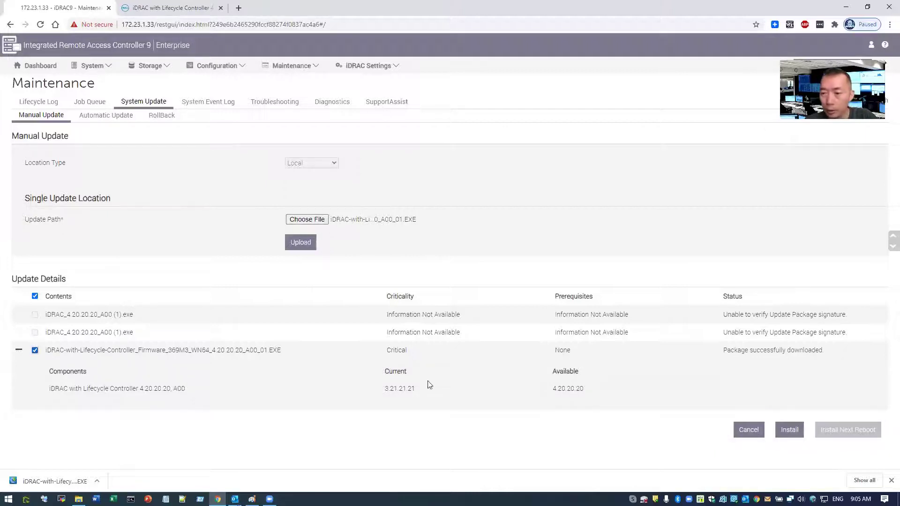
left_click(789, 430)
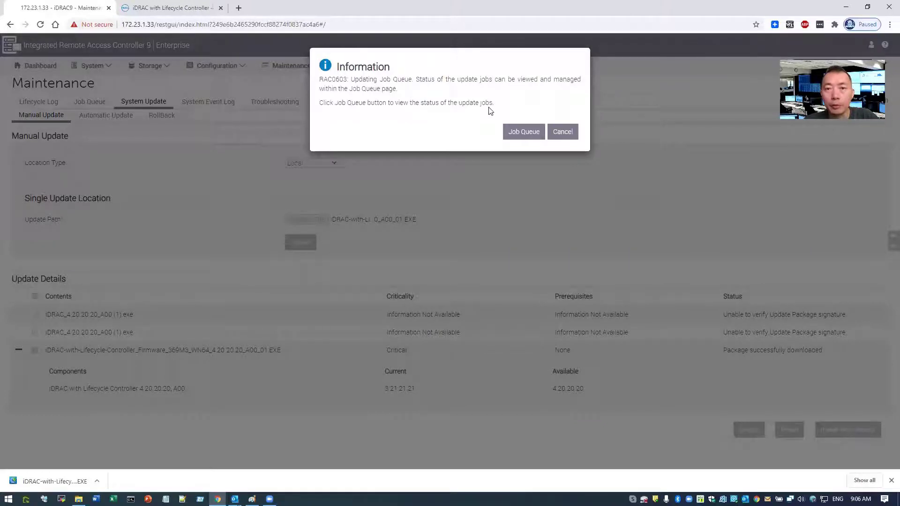
Open the Job Queue and expand the iDRAC firmware update and OEM ID Module jobs.
left_click(518, 133)
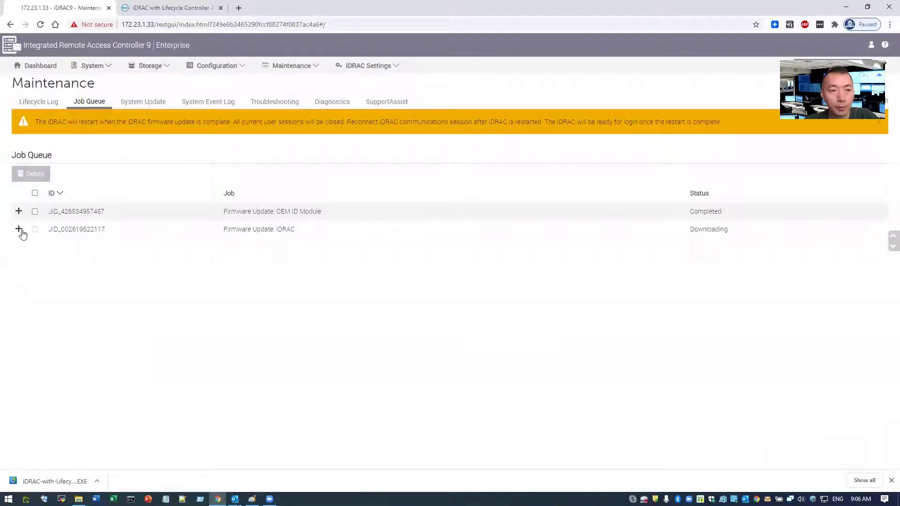
left_click(18, 229)
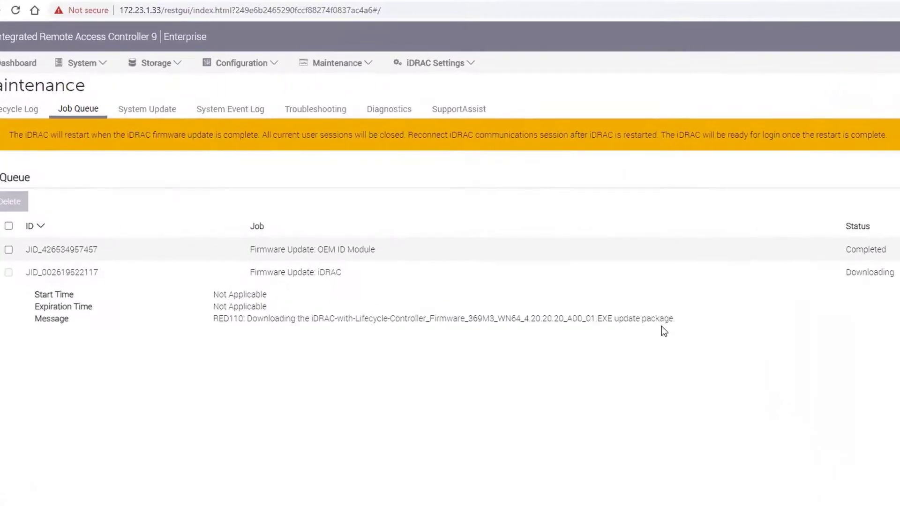
left_click(422, 249)
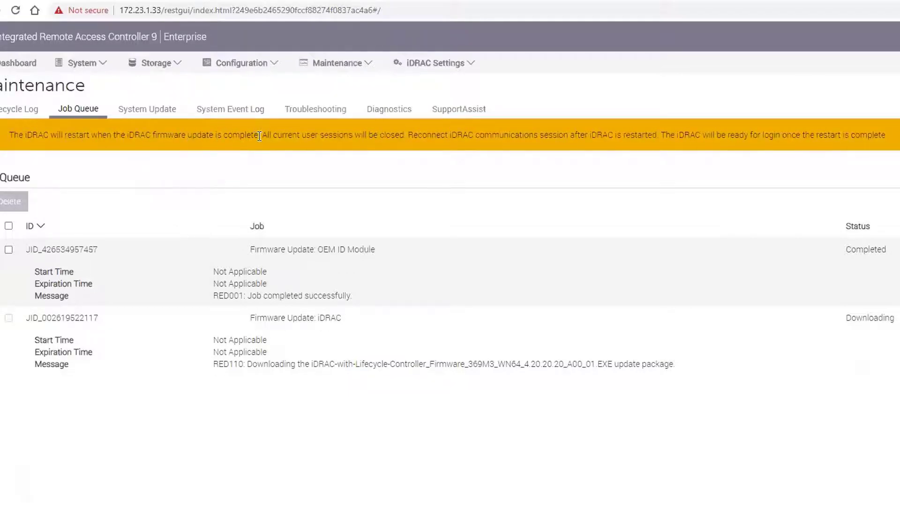
Read the session restart warning and the RED008 payload extraction error.
left_click_drag(259, 136, 512, 143)
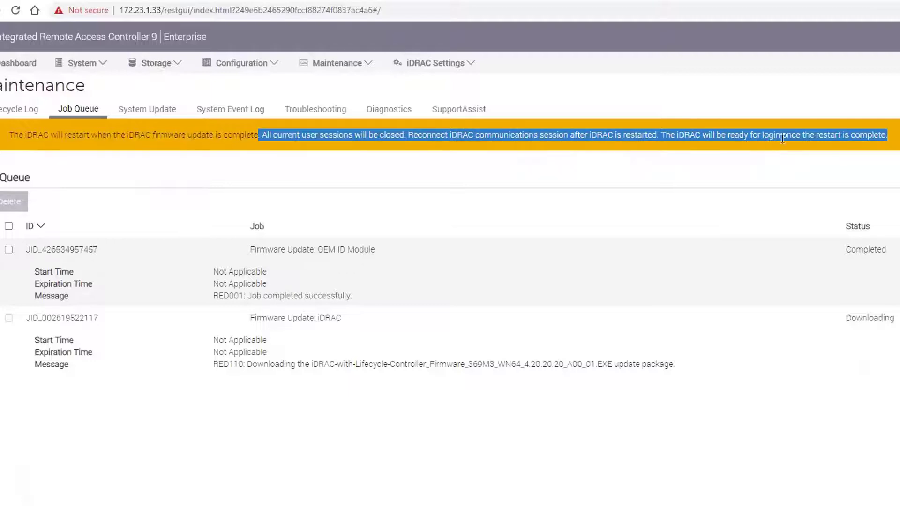
left_click(841, 137)
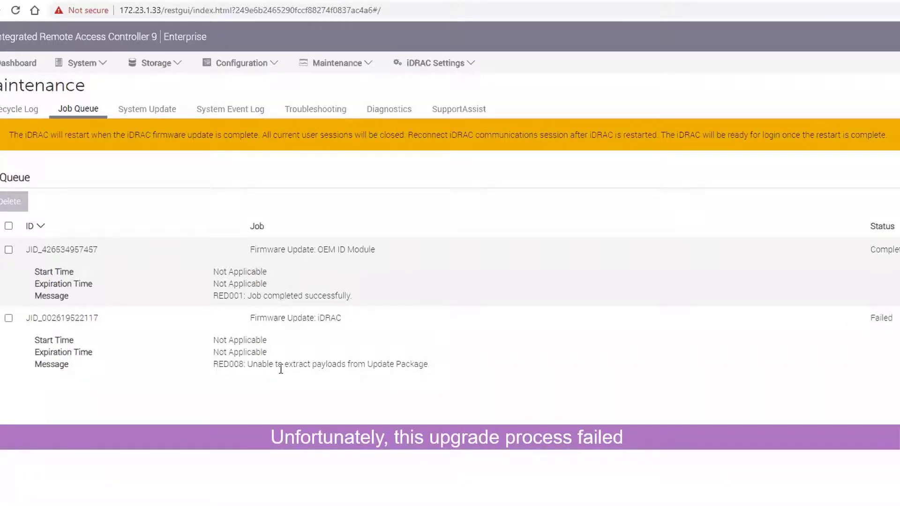
left_click_drag(248, 365, 415, 366)
left_click(438, 372)
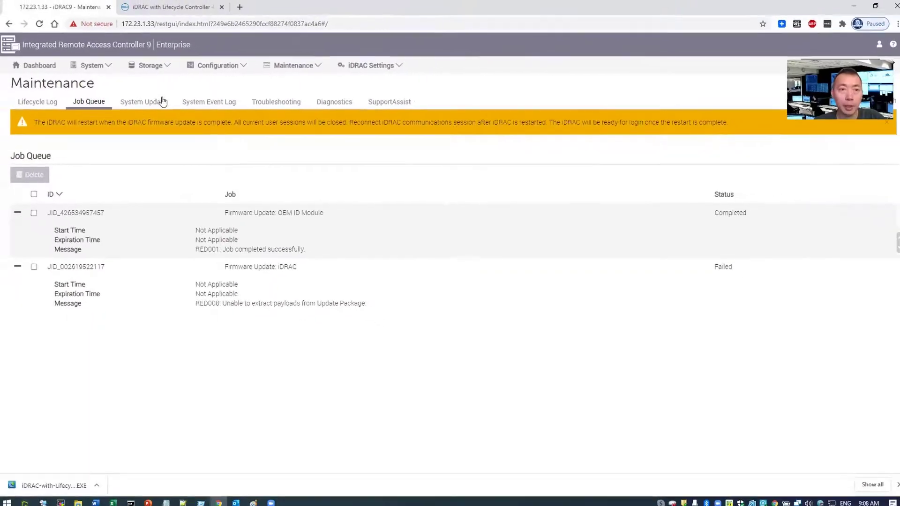
Open the Job Queue and expand the newer iDRAC job to read its RED008 payload-extraction error.
left_click(151, 101)
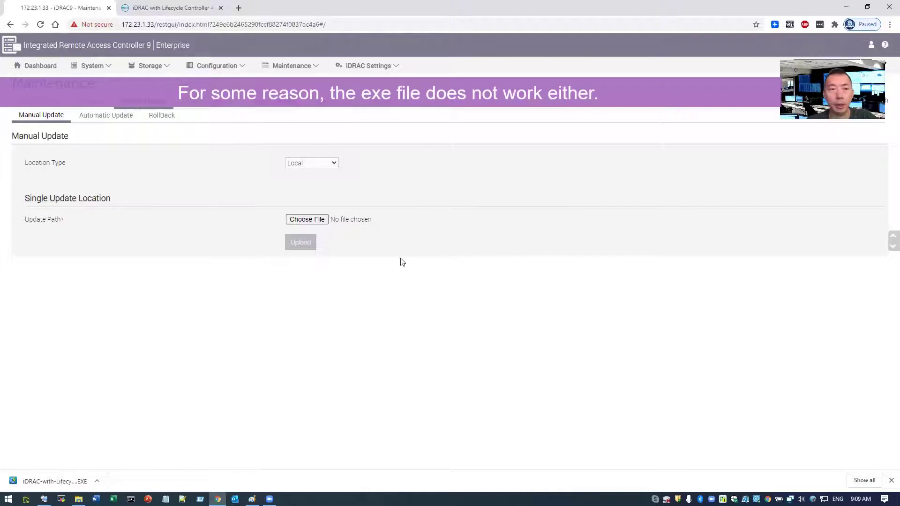
left_click(118, 121)
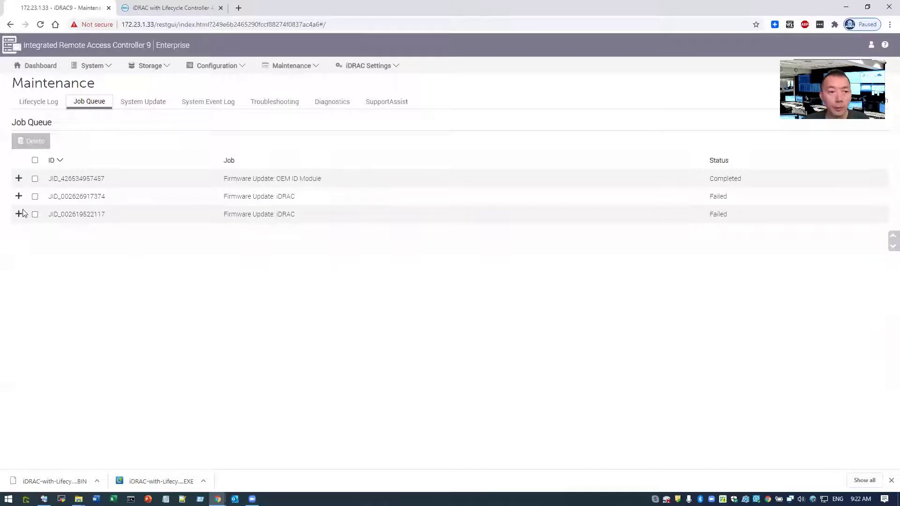
left_click(18, 197)
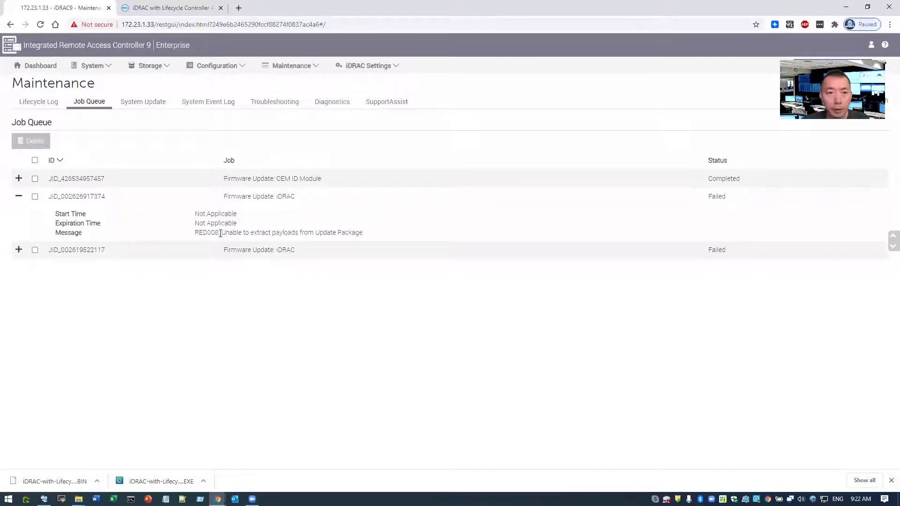
left_click_drag(221, 232, 373, 235)
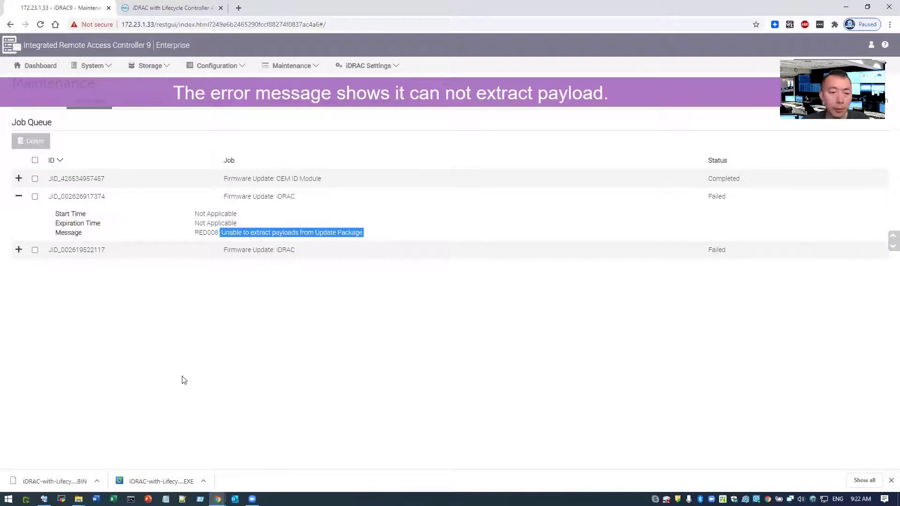
Extract the iDRAC firmware EXE into a same-named folder with 7-Zip.
mouse_move(79, 499)
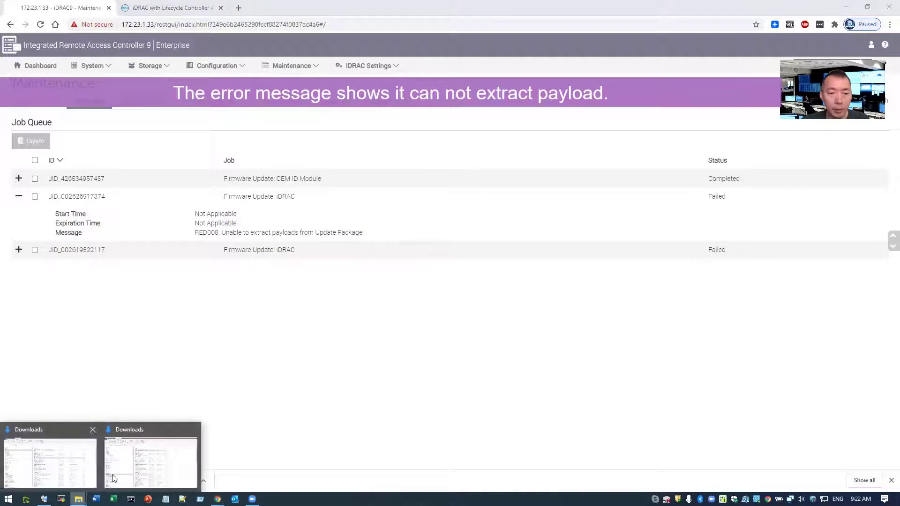
left_click(127, 474)
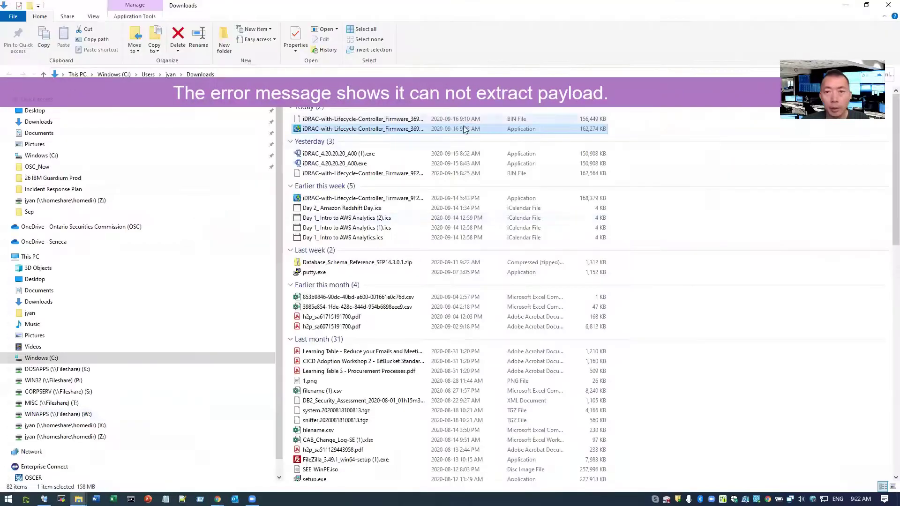
double_click(463, 128)
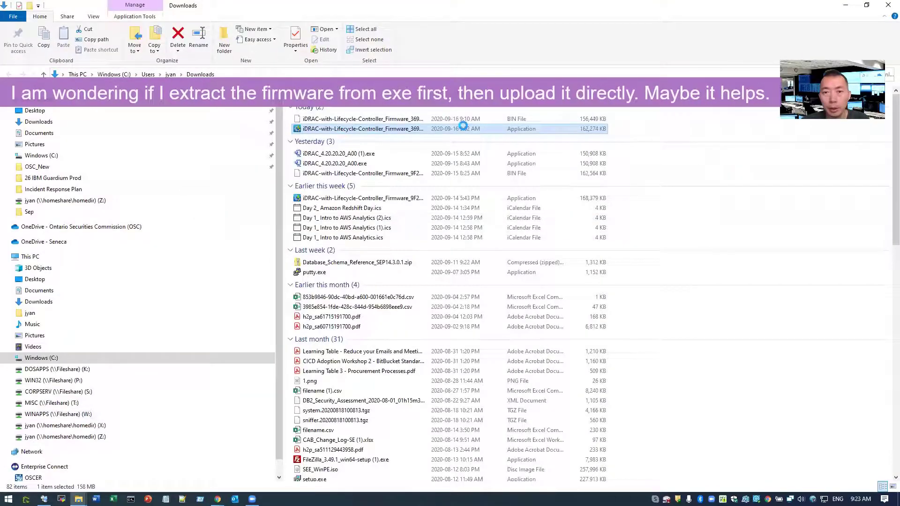
right_click(463, 126)
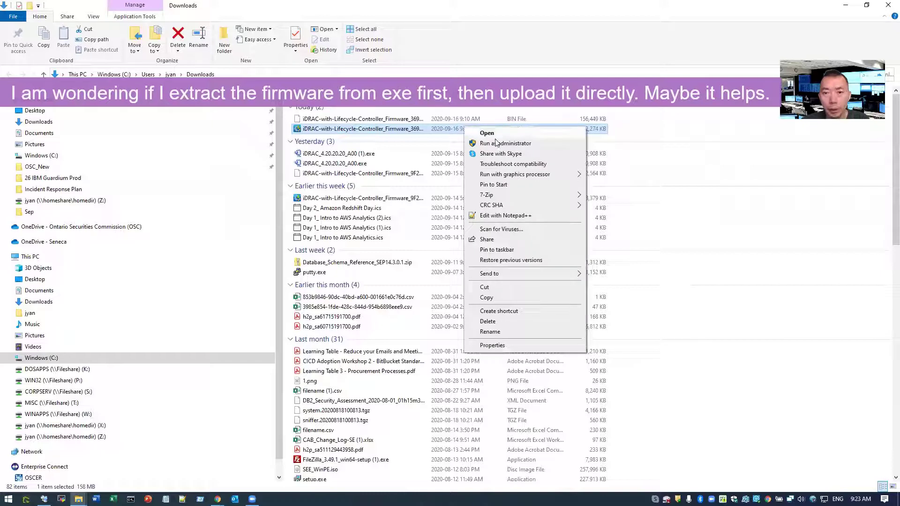
mouse_move(514, 195)
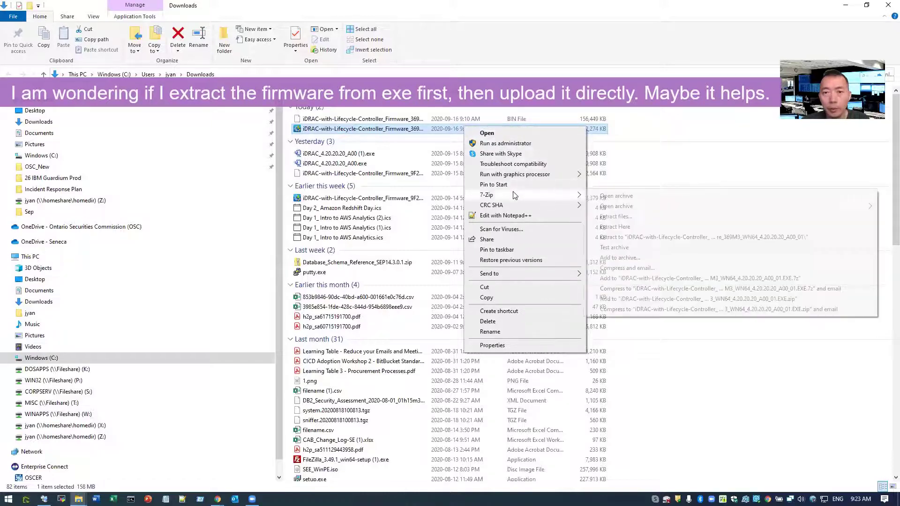
left_click(641, 236)
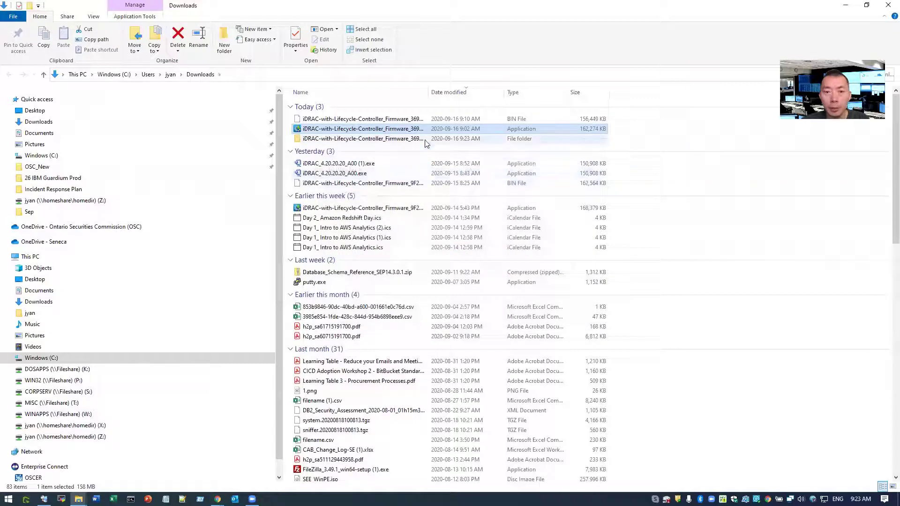
Locate firmimgFIT.d9 in the extracted folder's payload subfolder, then return to the iDRAC page in Chrome.
double_click(424, 139)
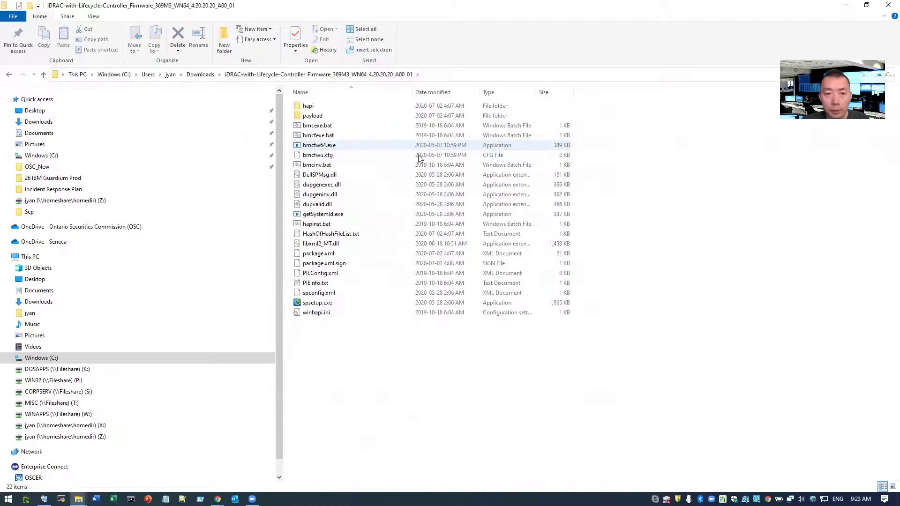
left_click(363, 117)
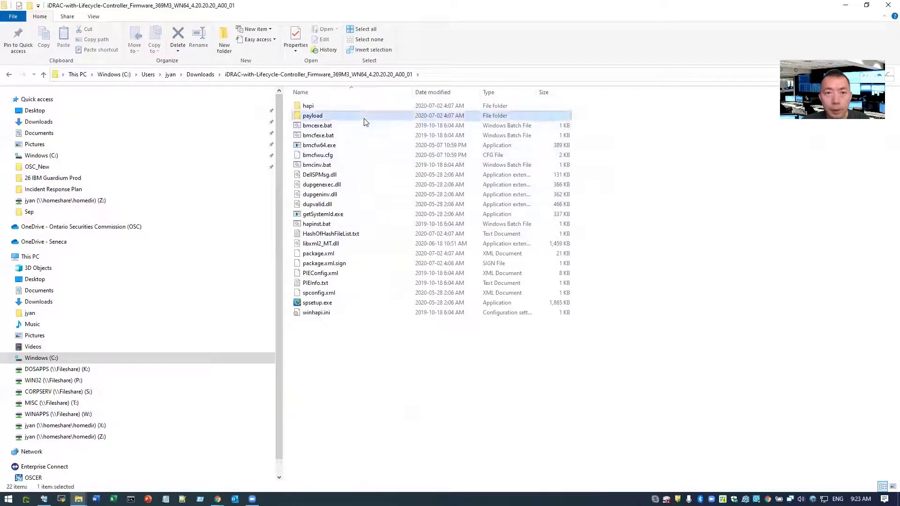
double_click(364, 117)
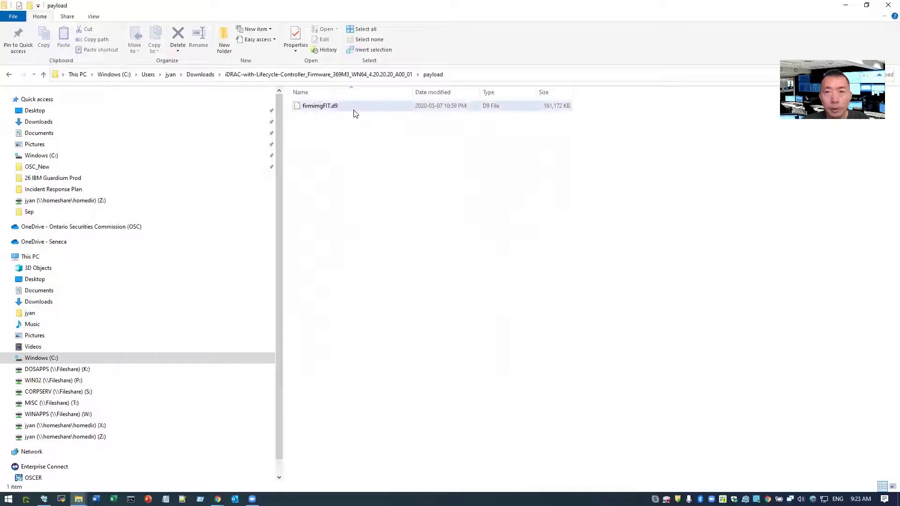
left_click(335, 111)
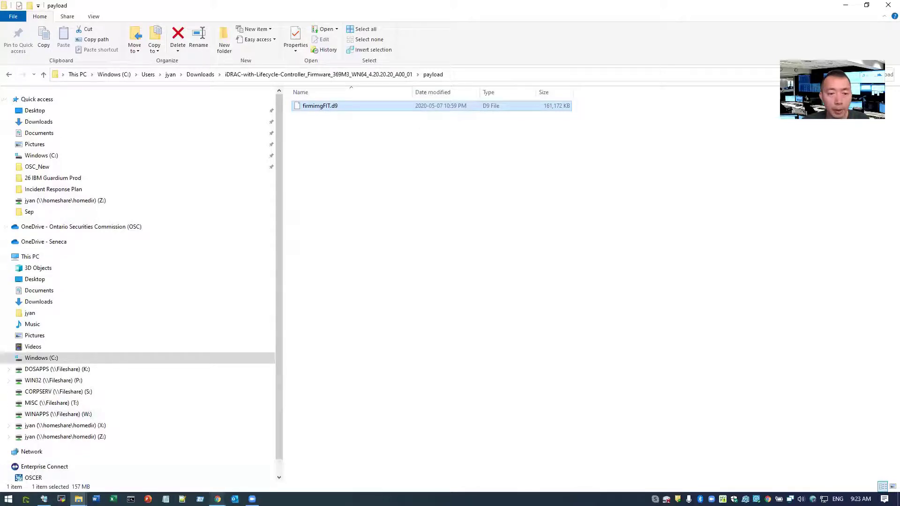
mouse_move(217, 498)
left_click(199, 476)
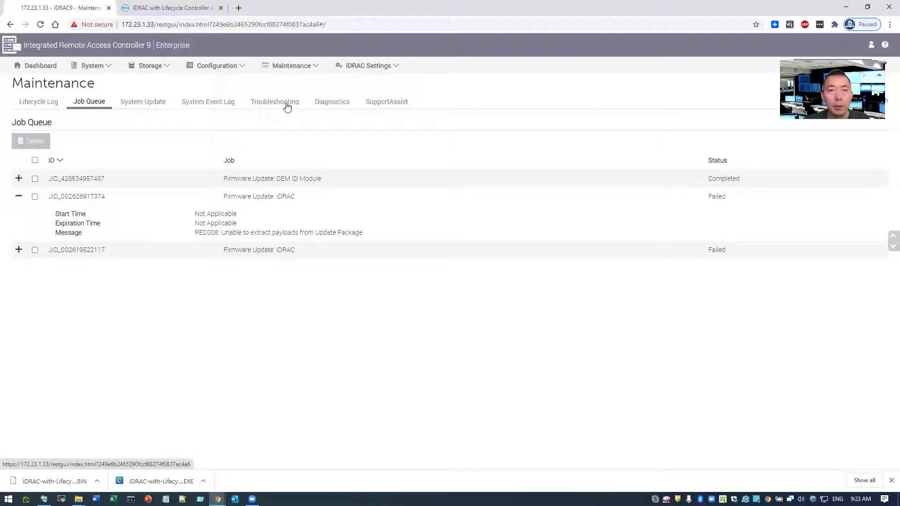
Upload payload\firmimgFIT.d9 on the System Update page.
left_click(161, 107)
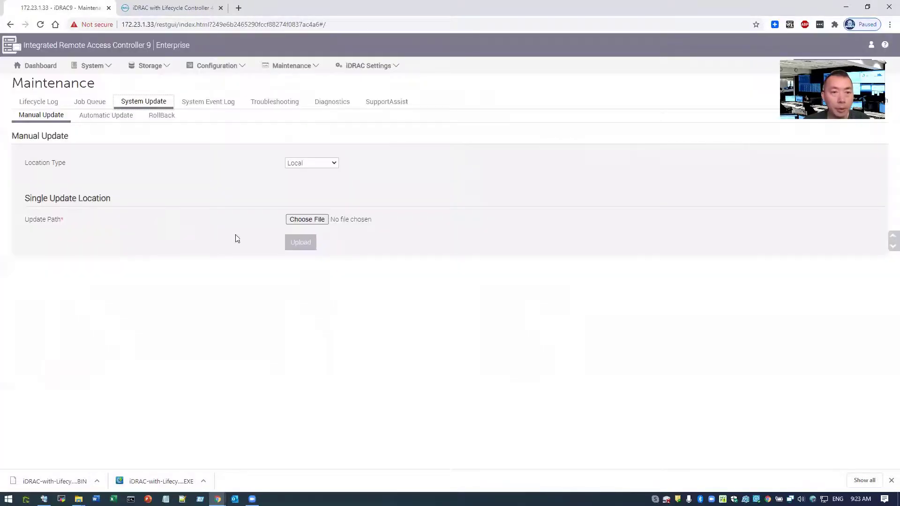
left_click(311, 219)
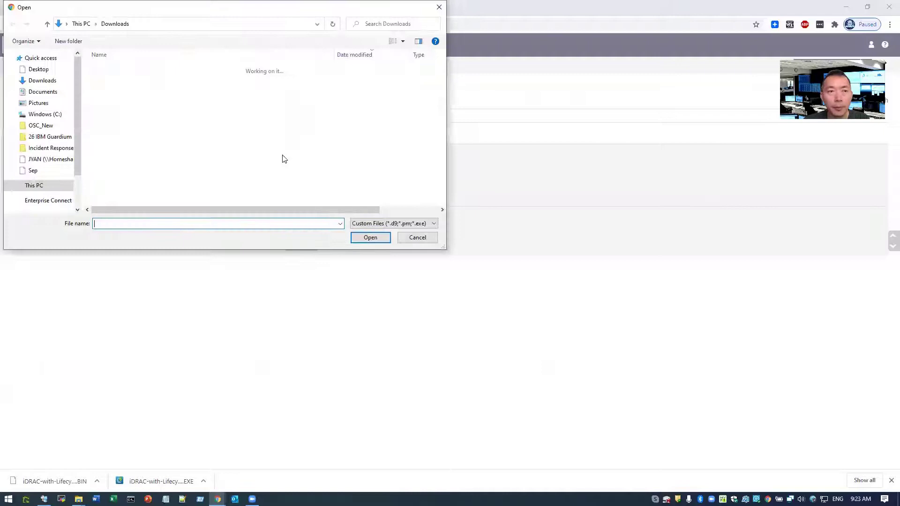
double_click(229, 93)
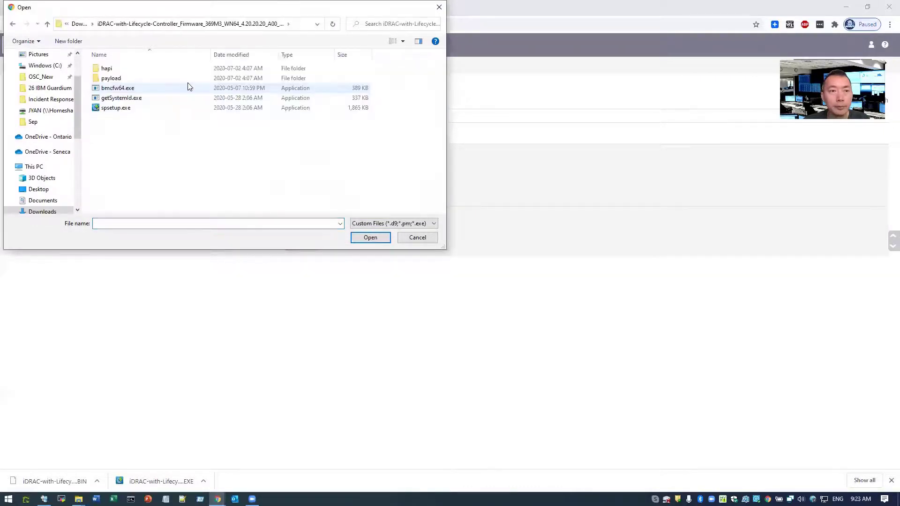
double_click(172, 80)
double_click(133, 70)
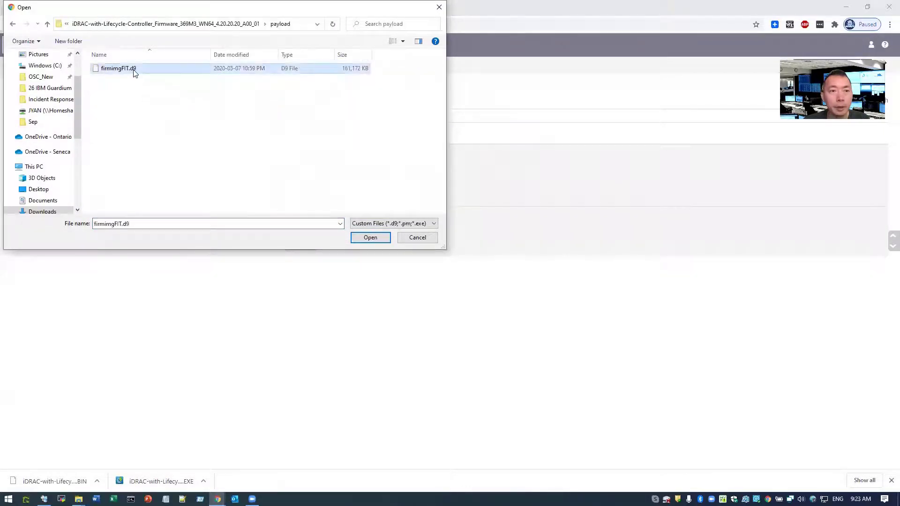
left_click(295, 245)
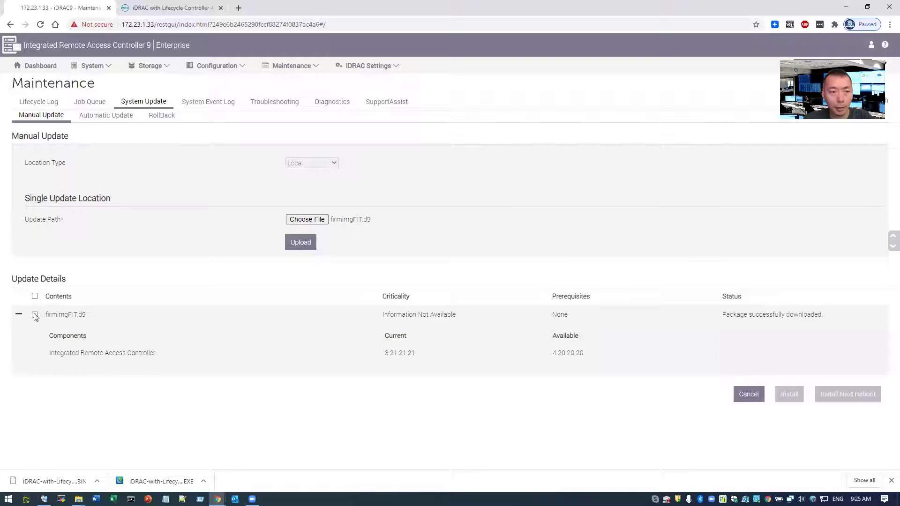
Install the 4.20.20.20 firmware package and follow the new job in the Job Queue.
left_click(35, 315)
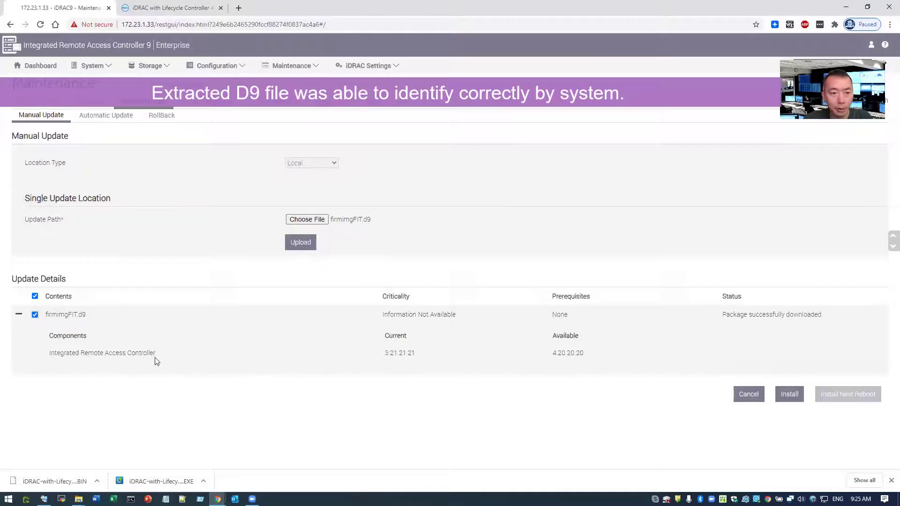
left_click(782, 395)
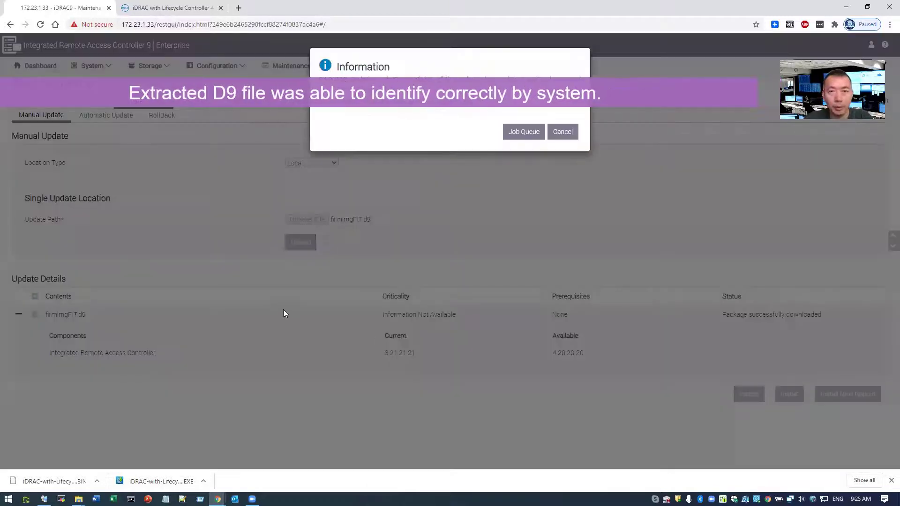
left_click(528, 133)
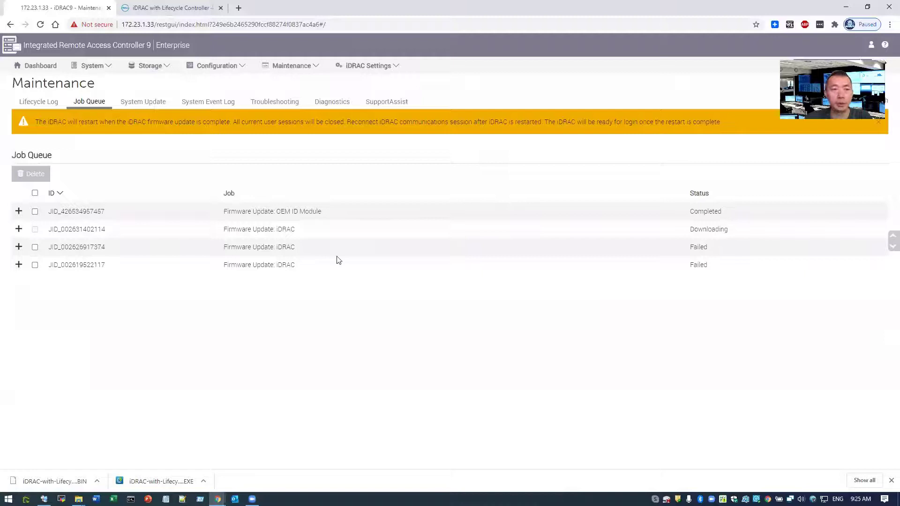
Expand the new job to confirm its RED001 'Job completed successfully' message, then refresh the queue.
left_click(18, 229)
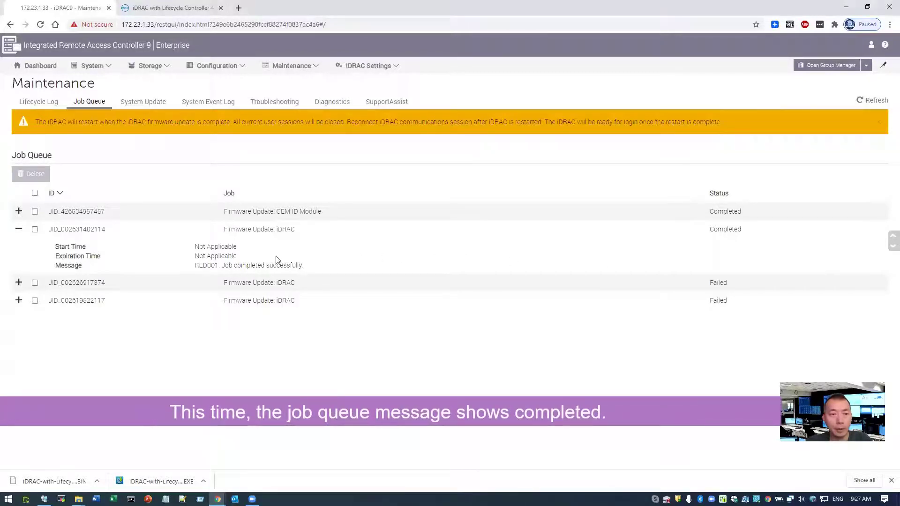
double_click(707, 231)
left_click(302, 264)
left_click_drag(303, 264, 218, 247)
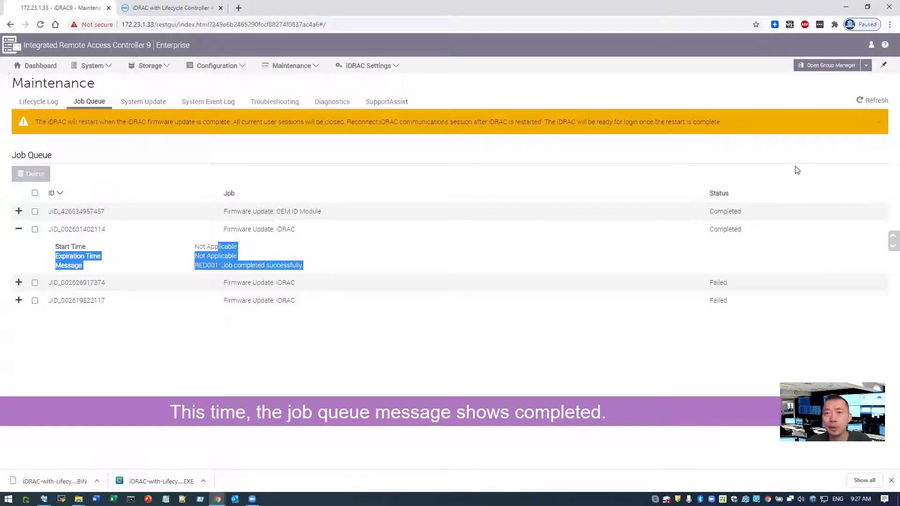
left_click(865, 100)
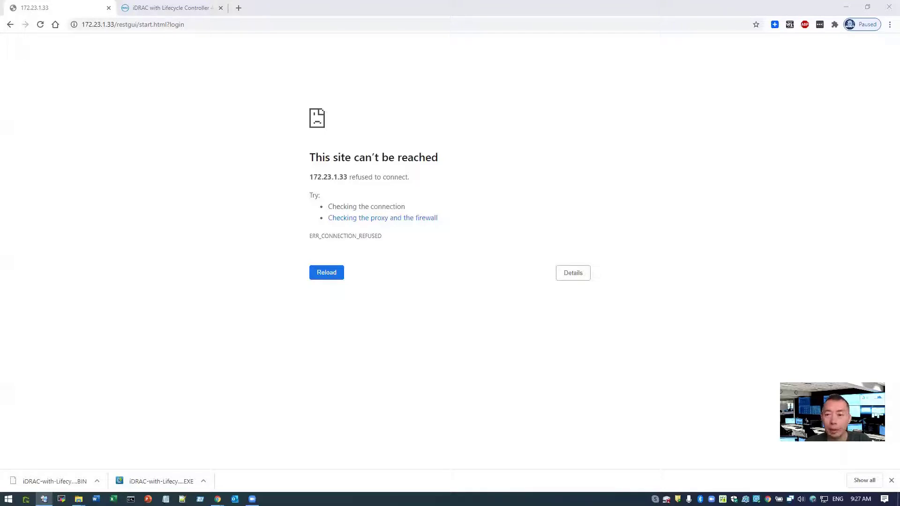
key("F5")
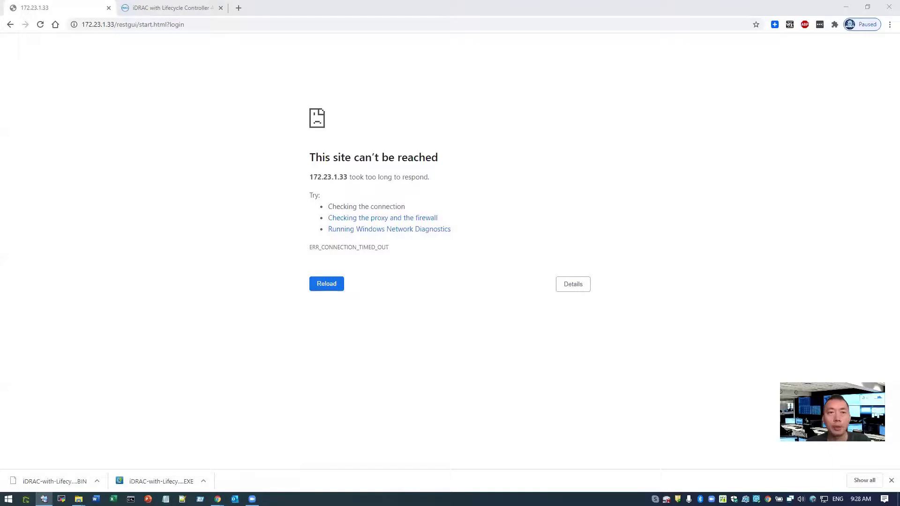
left_click_drag(141, 25, 279, 27)
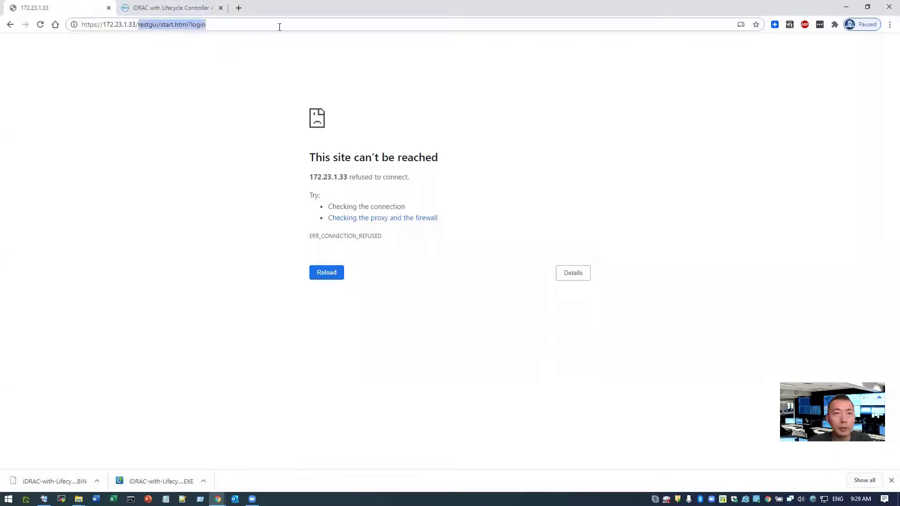
key("BackSpace")
key("Return")
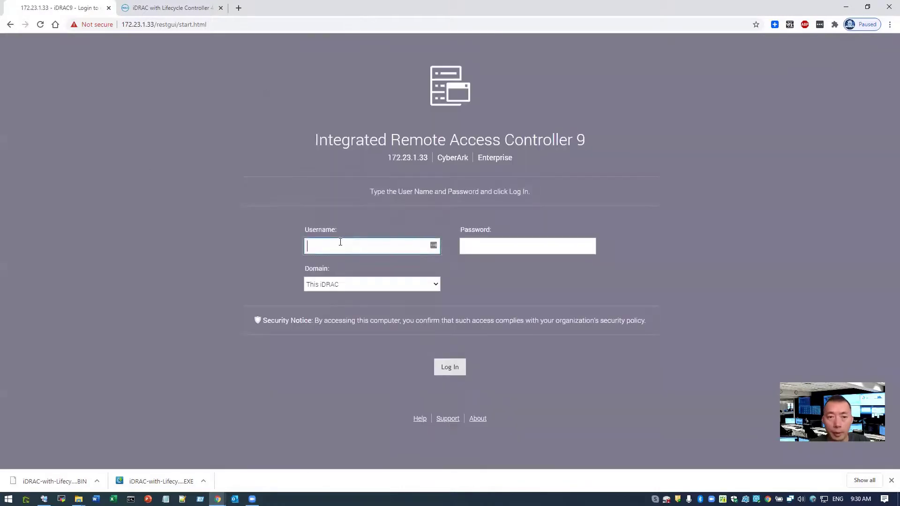
Log in to the iDRAC by entering the username and password and submitting.
type("root")
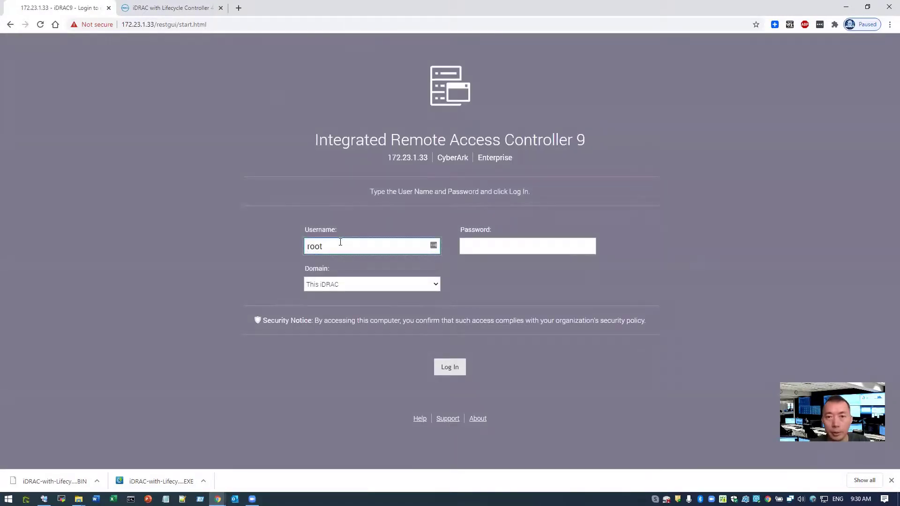
key("Tab")
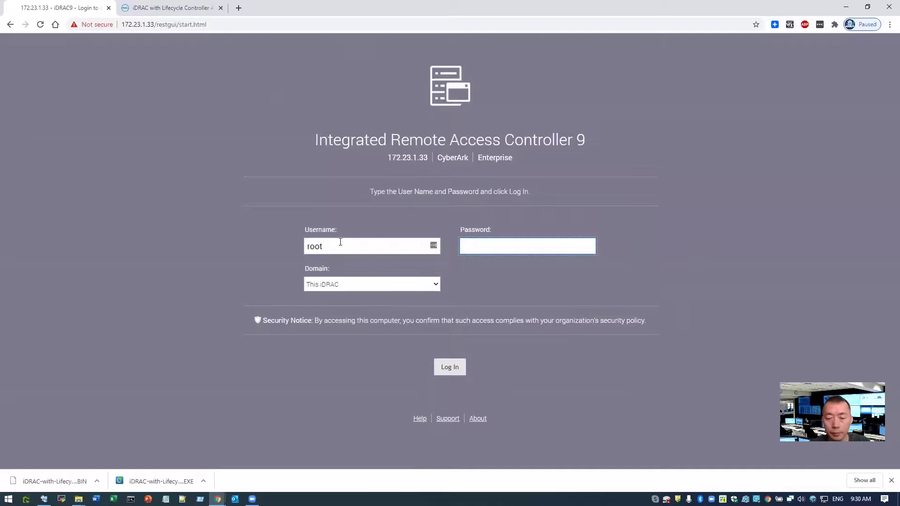
type("•••••••")
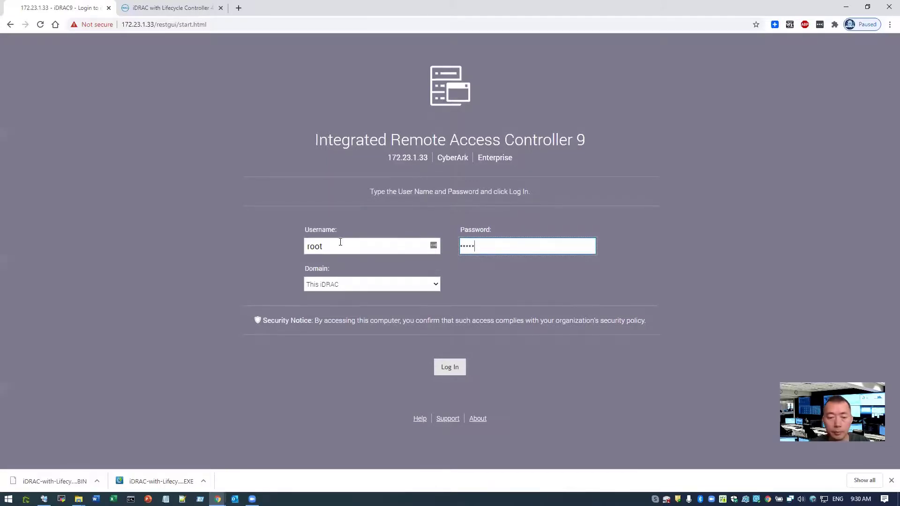
type("•••••••")
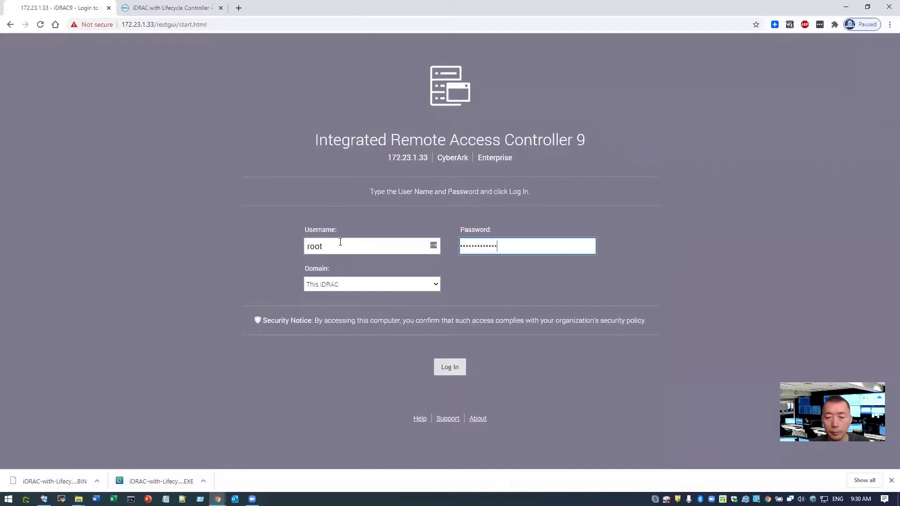
key("Return")
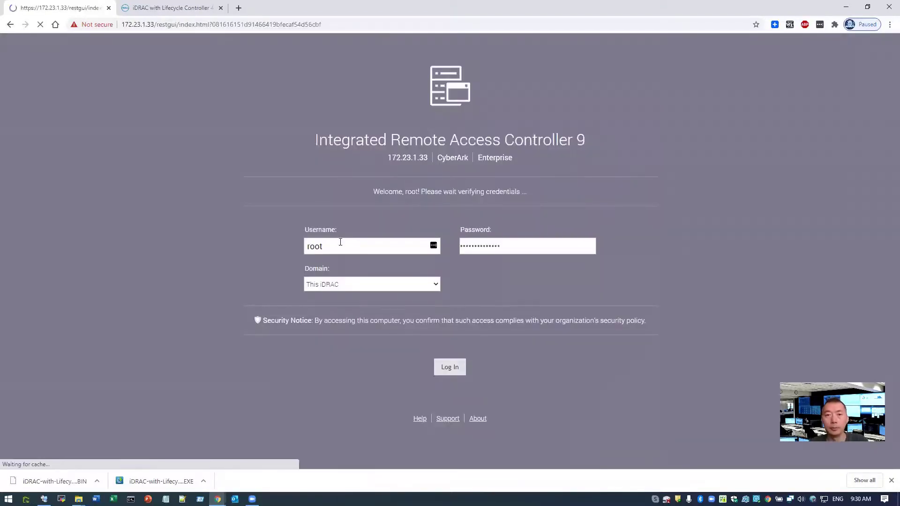